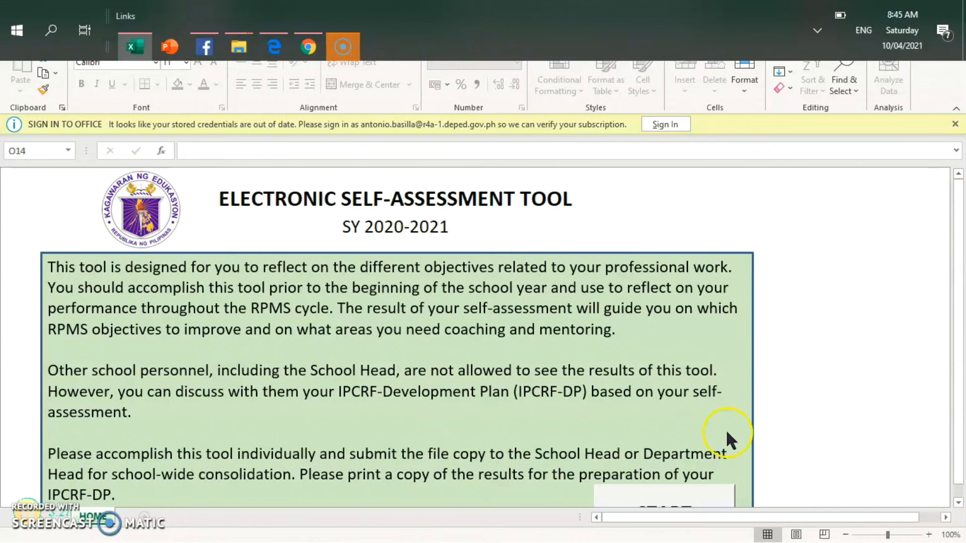
Minimize the self-assessment workbook, then open the DepEd Prescribed e-SAT Package folder from the desktop in a maximized window.
left_click(52, 34)
left_click(669, 305)
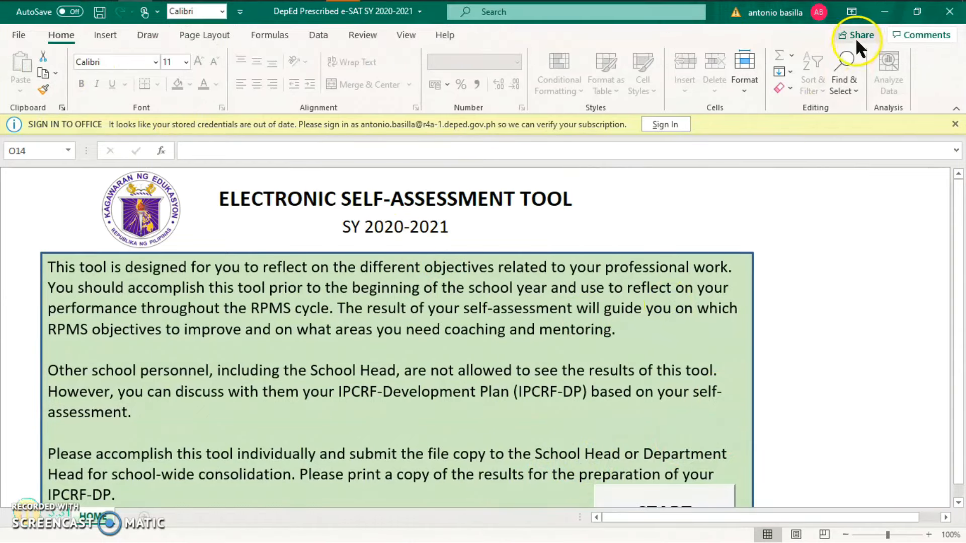
left_click(884, 12)
left_click(885, 11)
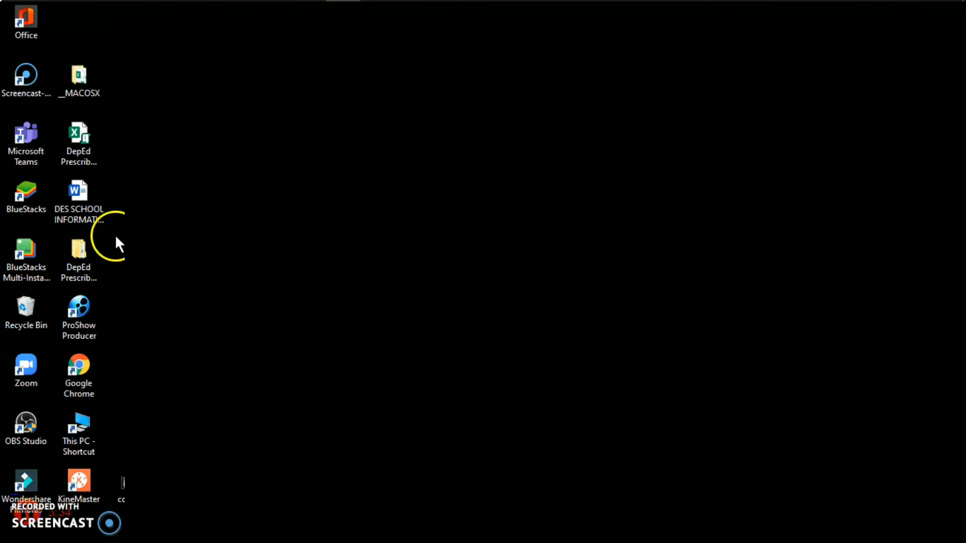
double_click(85, 274)
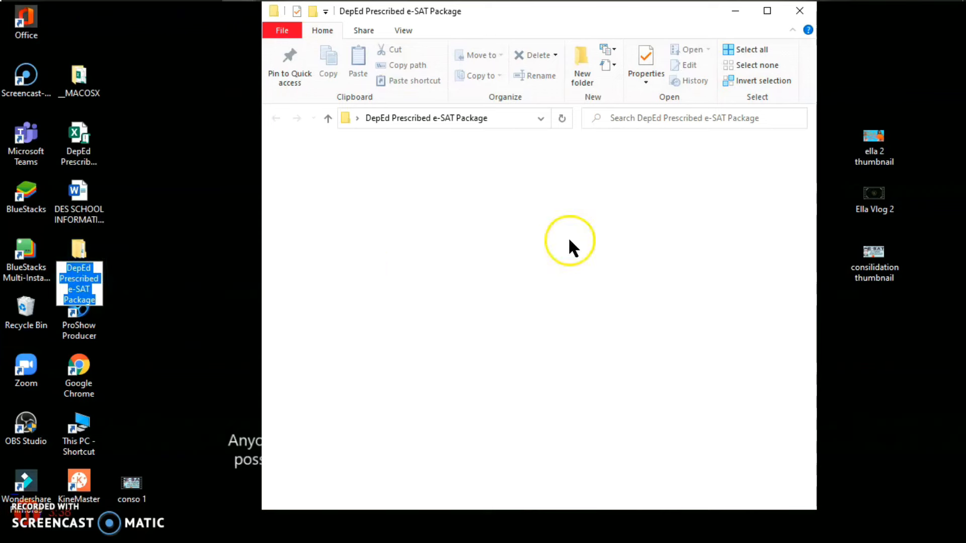
left_click(767, 11)
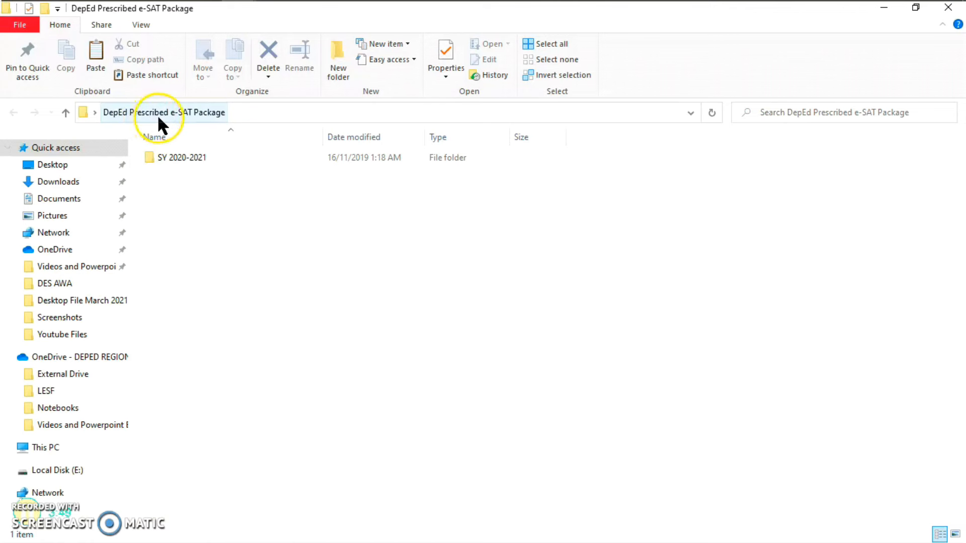
Open the Elem folder inside the consolidation subfolder of SY 2020-2021.
double_click(230, 156)
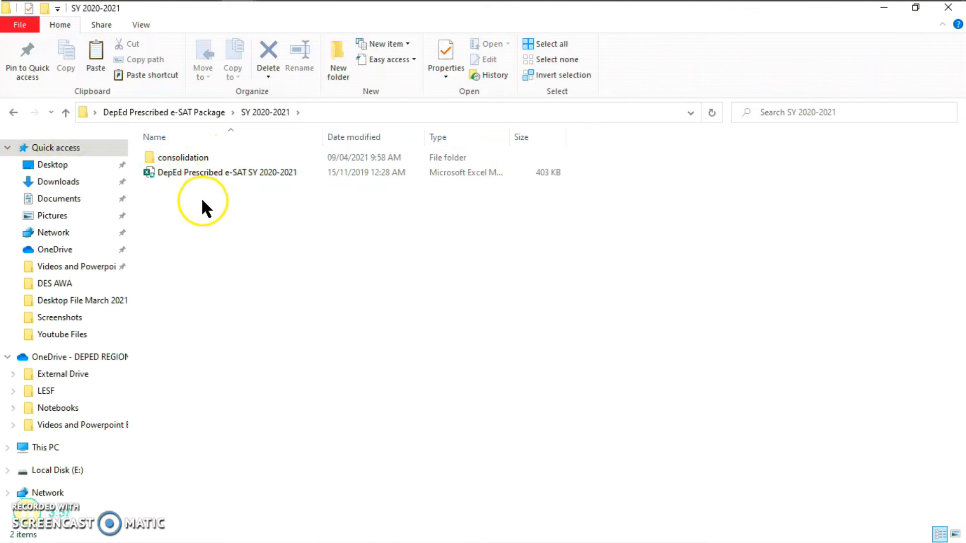
double_click(194, 159)
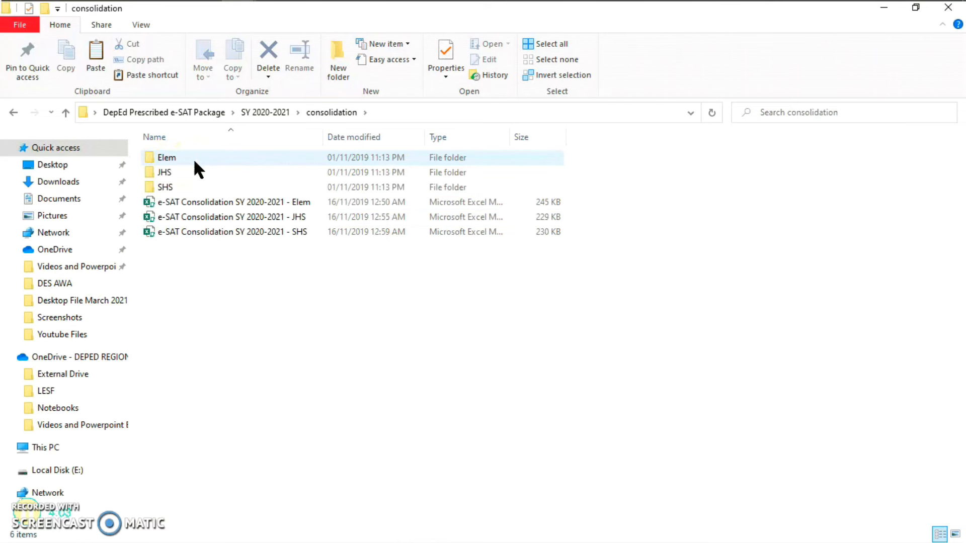
left_click(191, 169)
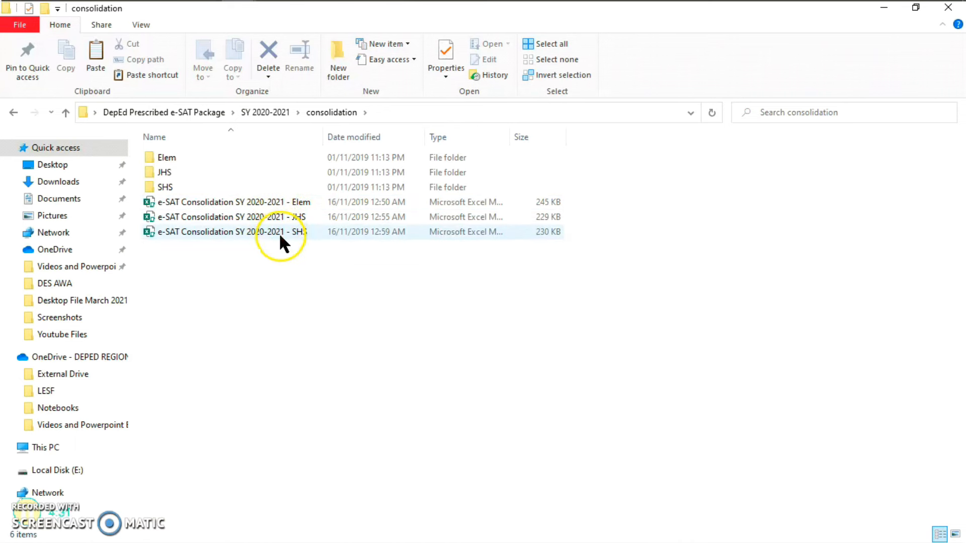
double_click(184, 158)
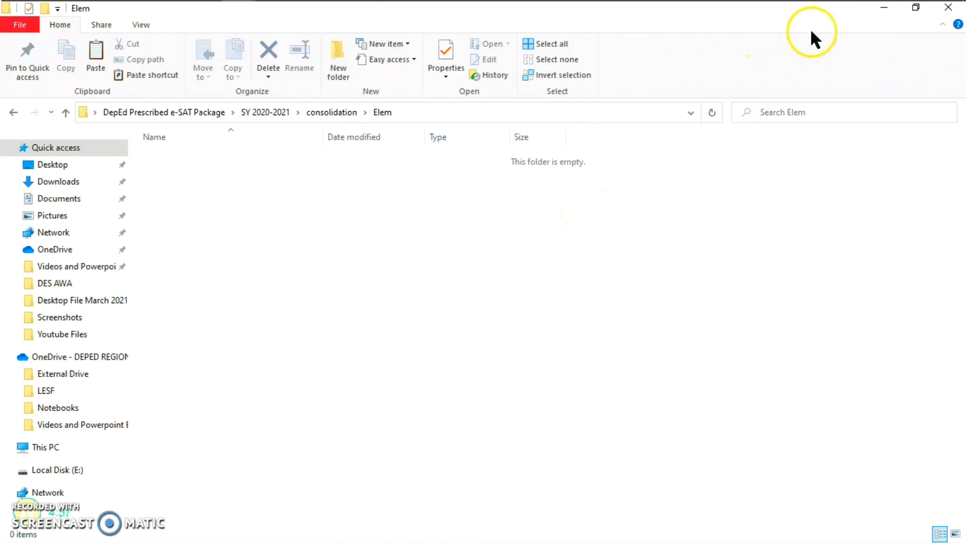
mouse_move(885, 2)
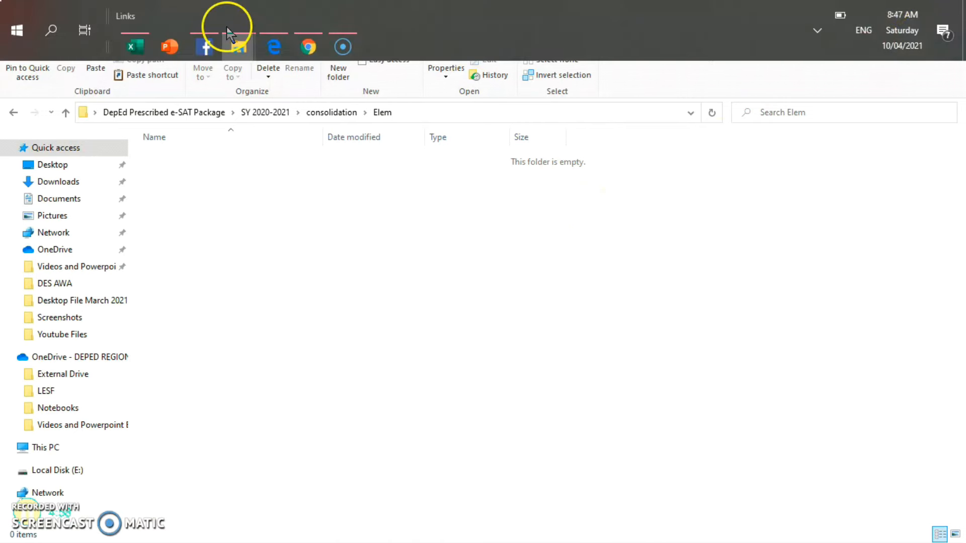
left_click(51, 30)
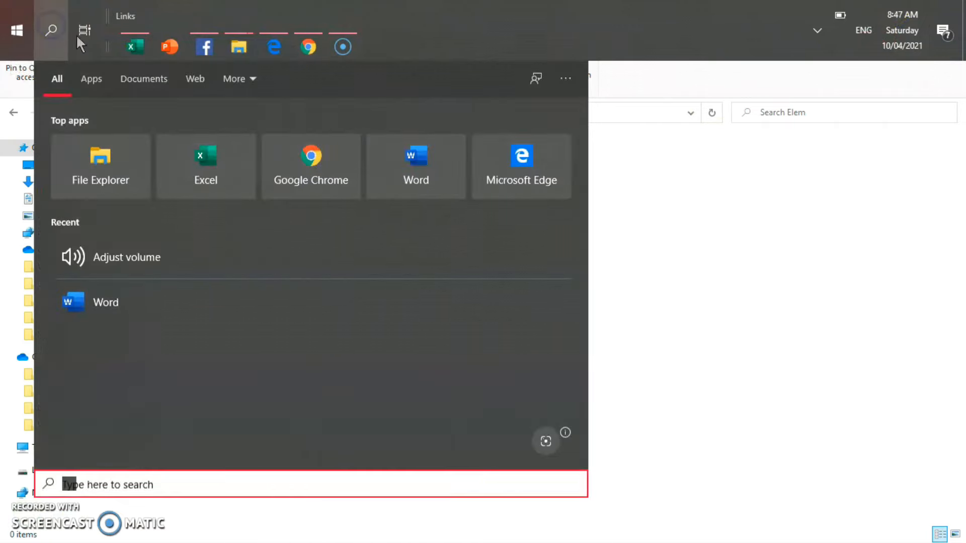
left_click(778, 236)
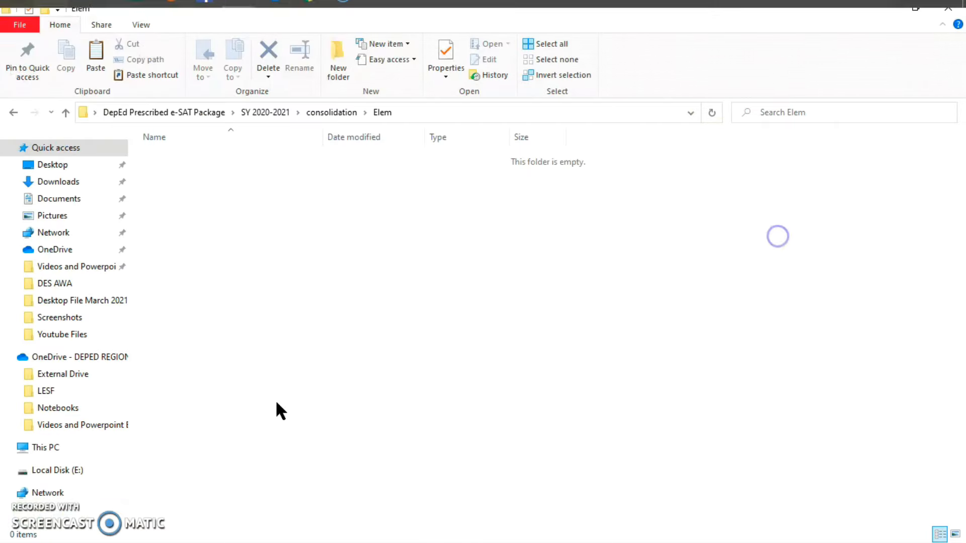
Open the ESAT sample folder on Local Disk (E:).
left_click(51, 448)
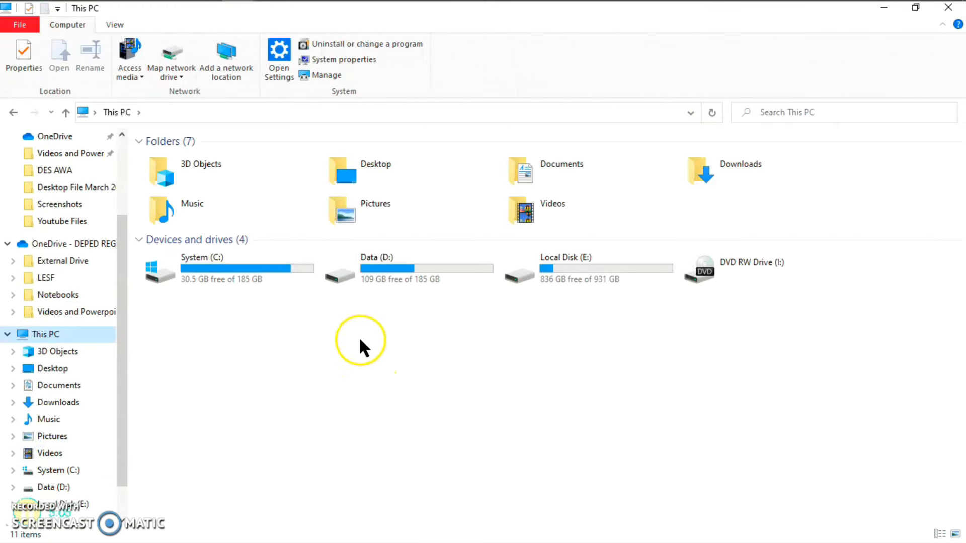
double_click(533, 265)
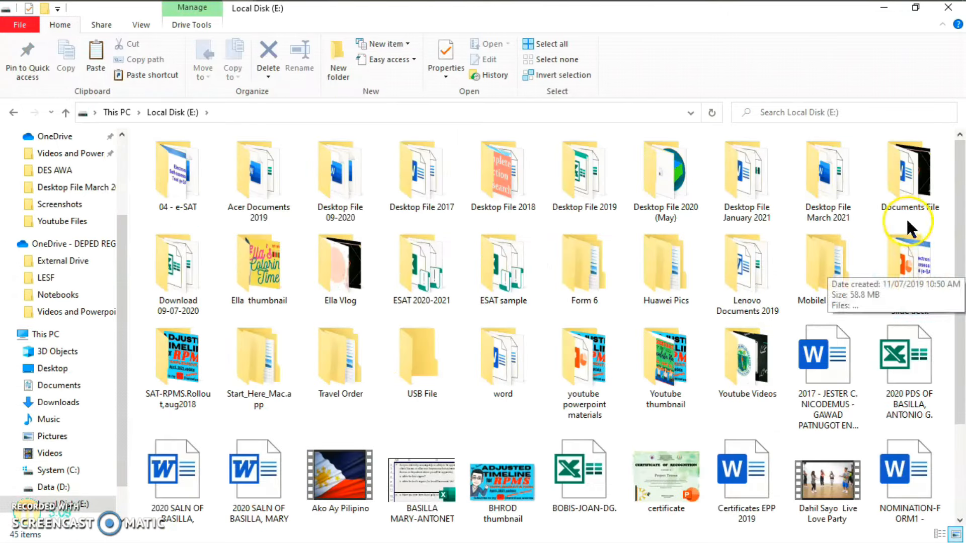
double_click(496, 289)
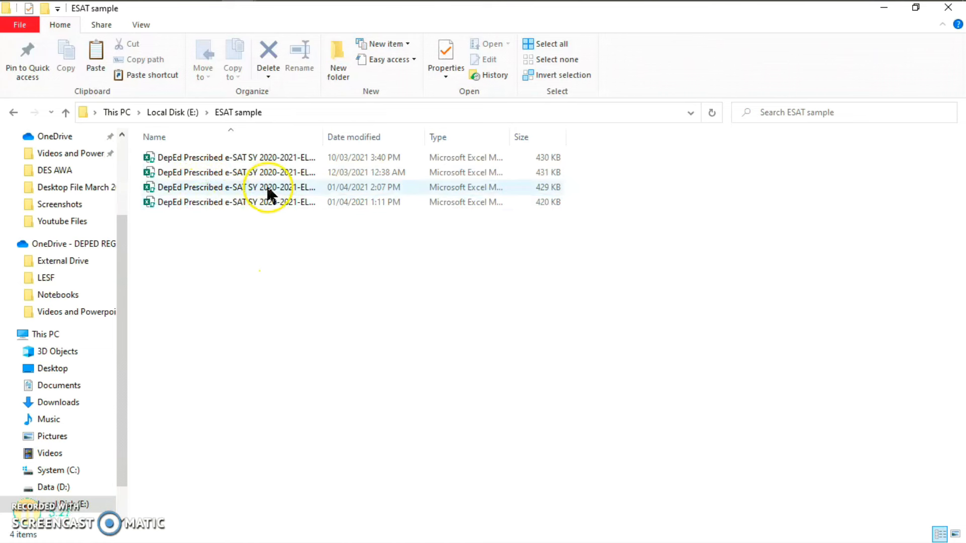
Copy all four teacher e-SAT workbooks in the ESAT sample folder.
mouse_move(306, 158)
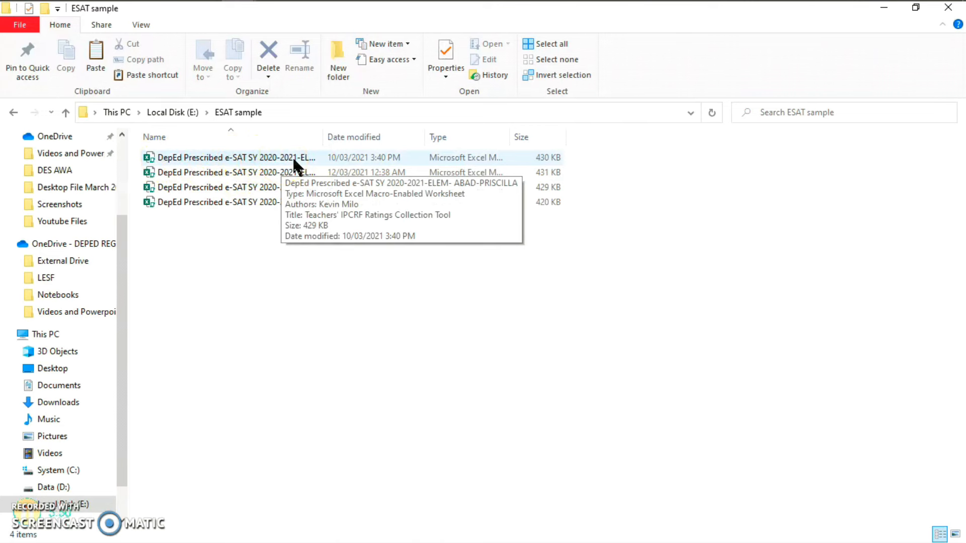
left_click(441, 193)
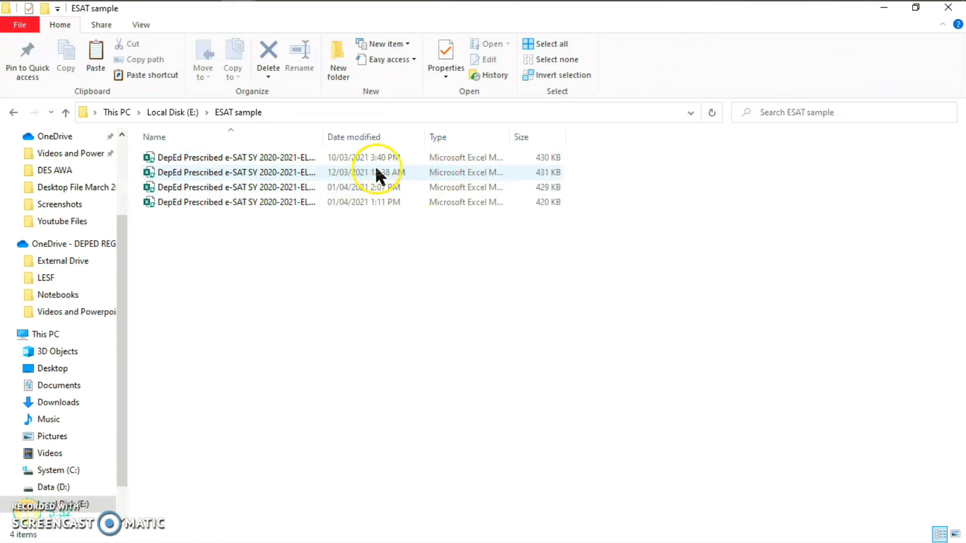
left_click(420, 251)
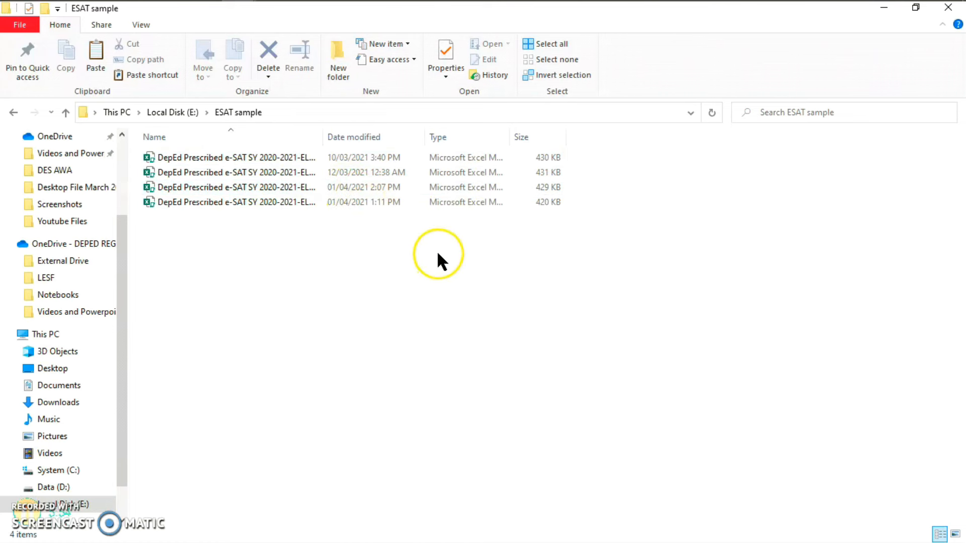
left_click_drag(358, 249, 164, 138)
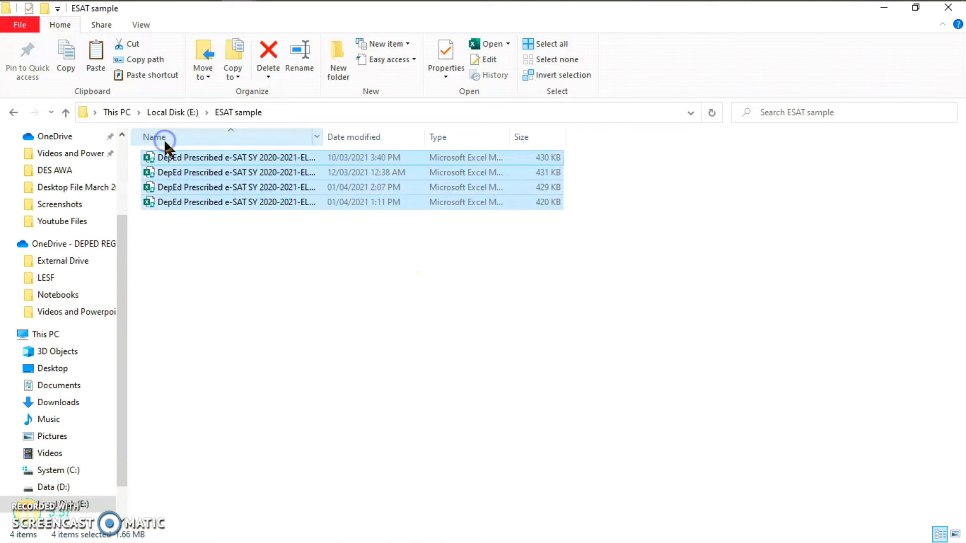
right_click(176, 164)
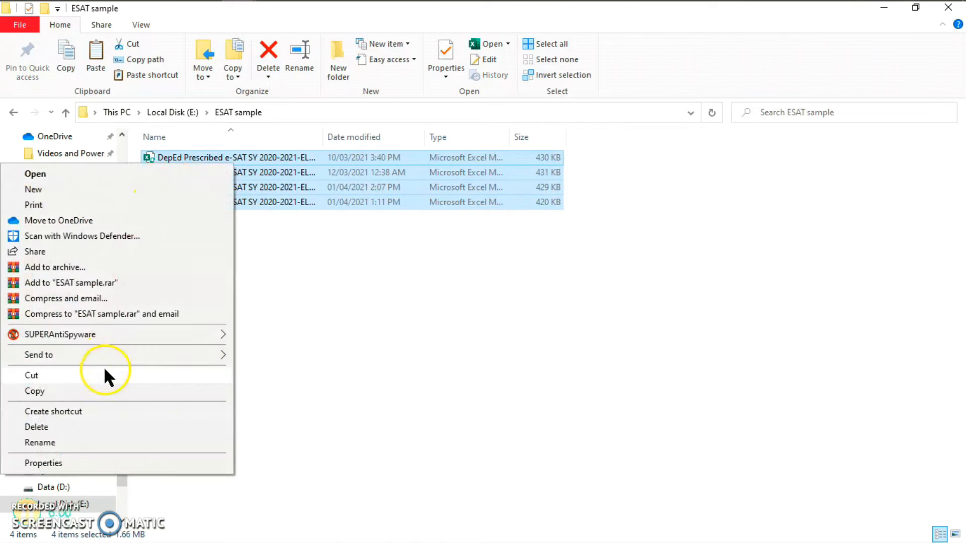
left_click(81, 390)
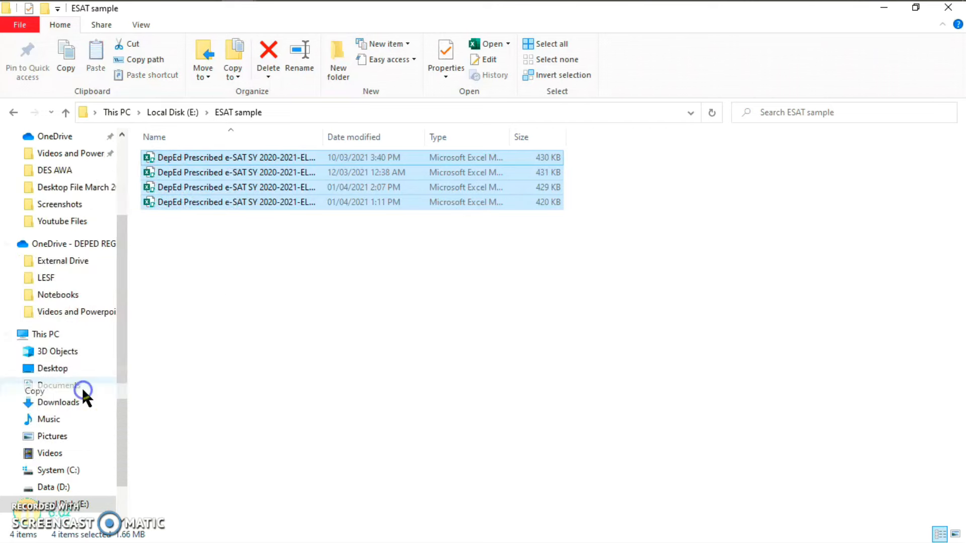
Paste the copied e-SAT workbooks into the Elem folder of the desktop e-SAT package.
mouse_move(163, 5)
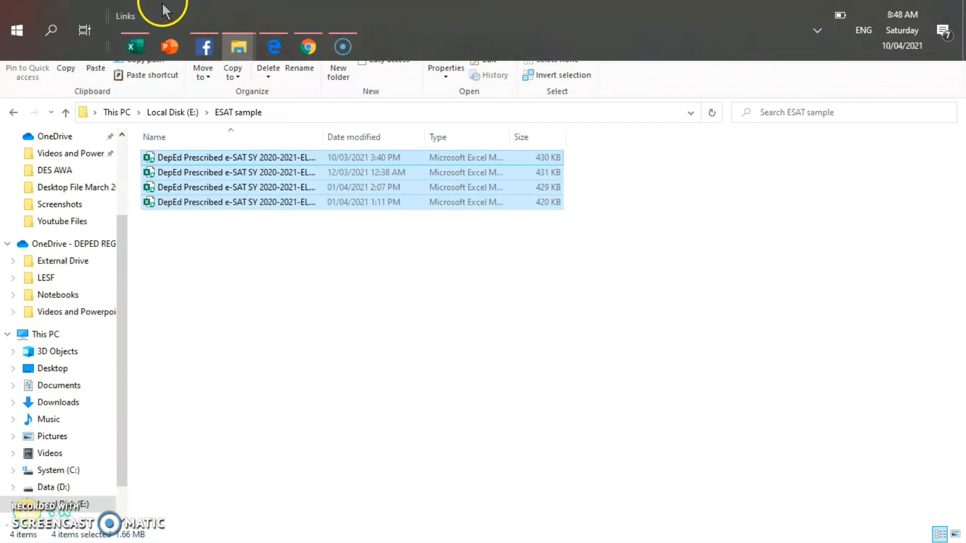
left_click(250, 36)
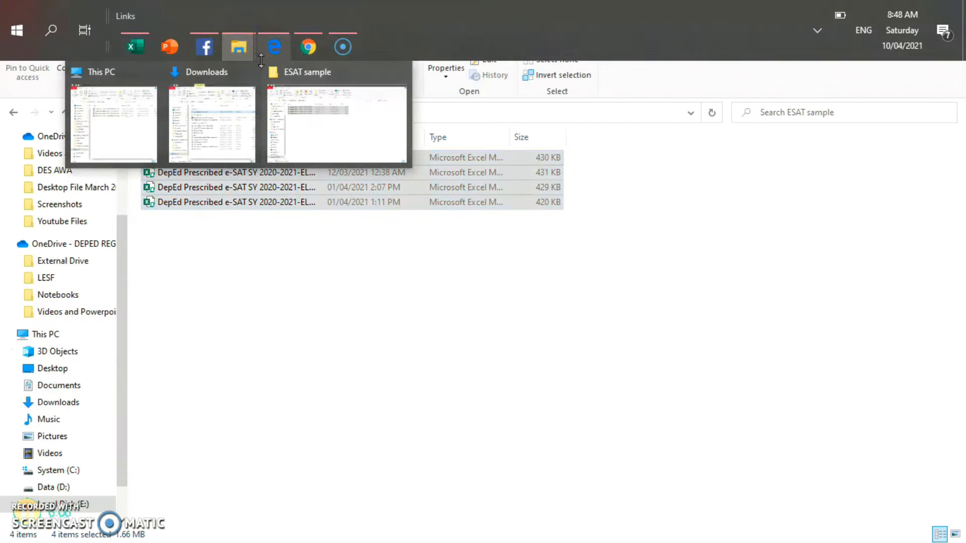
left_click(256, 130)
right_click(326, 197)
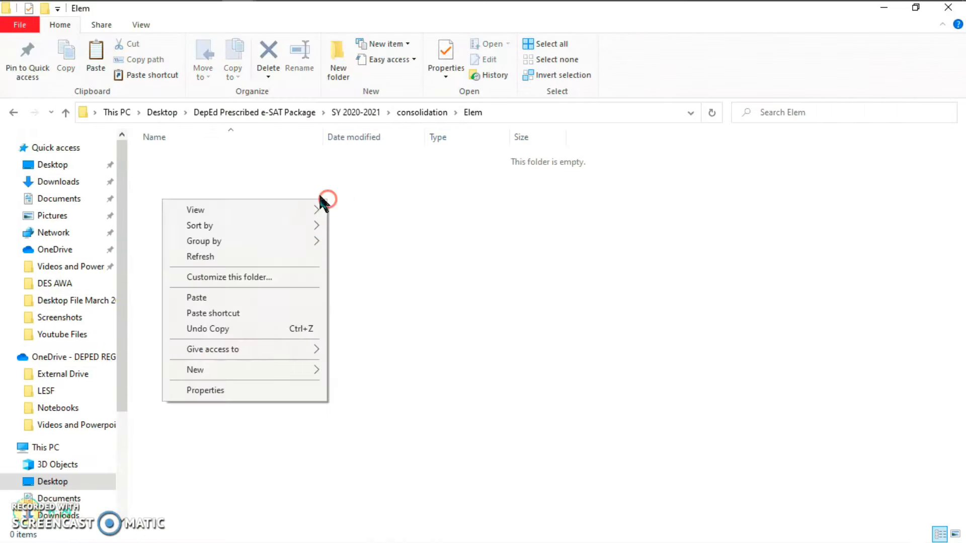
left_click(399, 284)
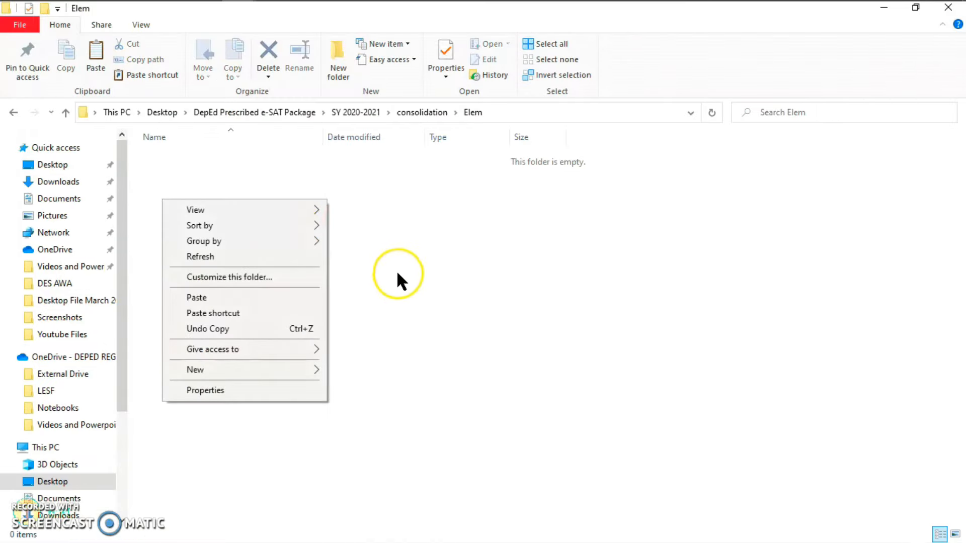
left_click(194, 299)
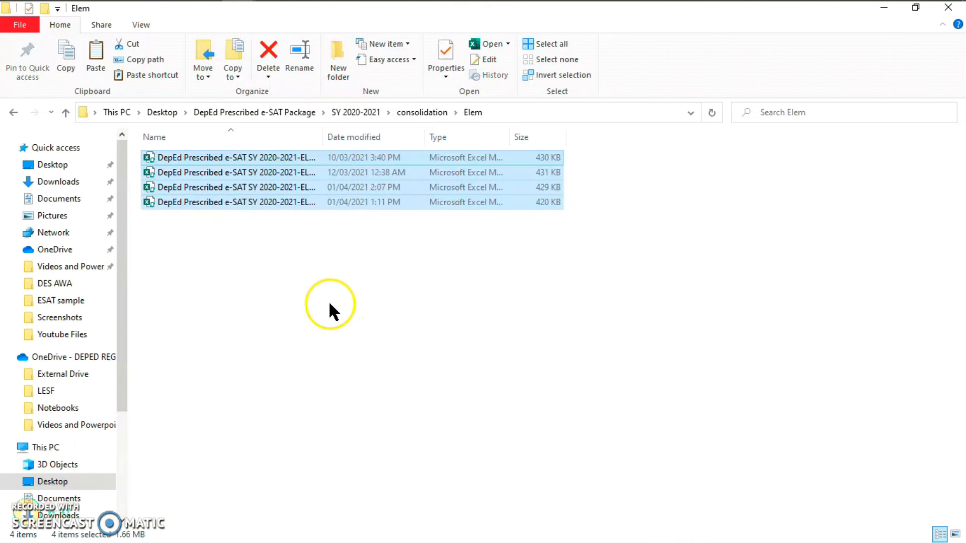
left_click(251, 258)
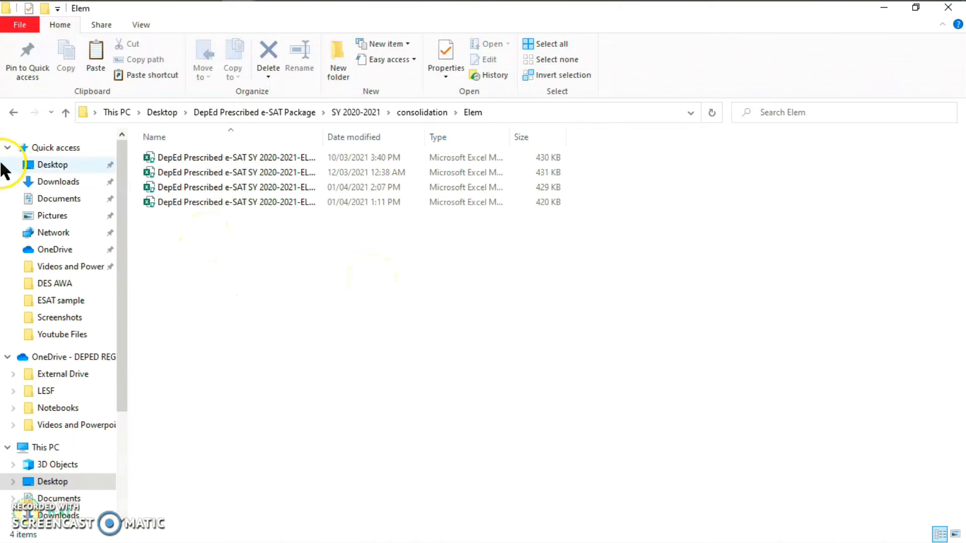
Go back to the consolidation folder and open the workbook e-SAT Consolidation SY 2020-2021 - Elem.
left_click(12, 108)
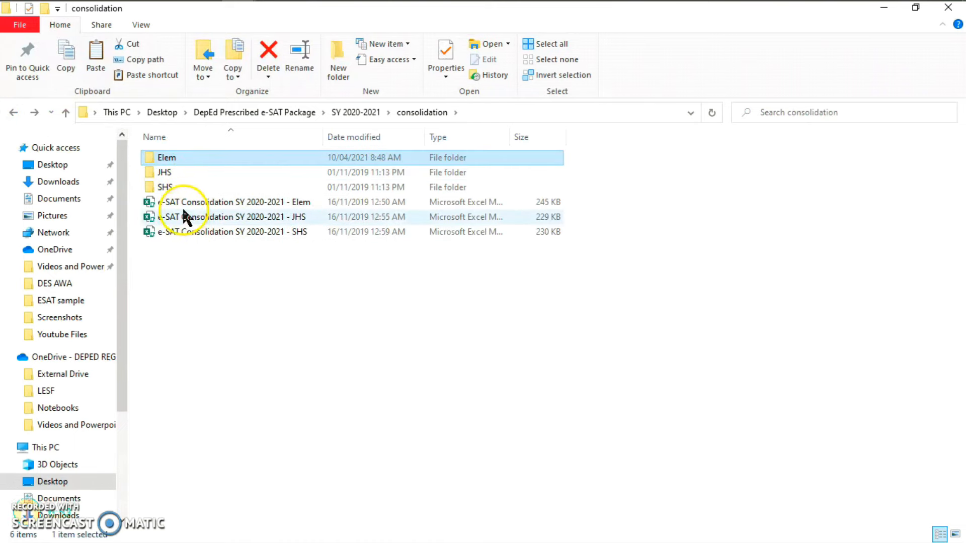
double_click(297, 203)
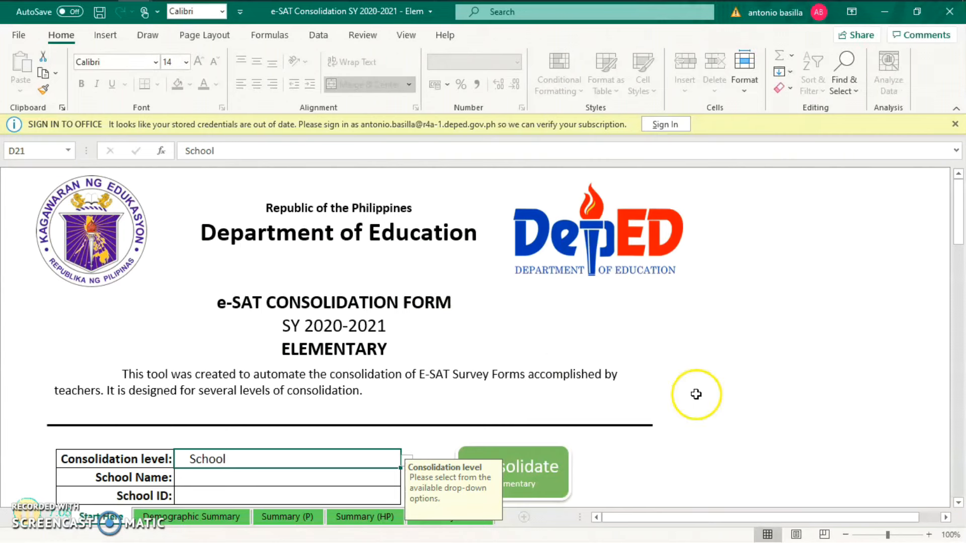
Set the consolidation level of the elementary e-SAT form to School.
scroll(960, 274, "down", 1)
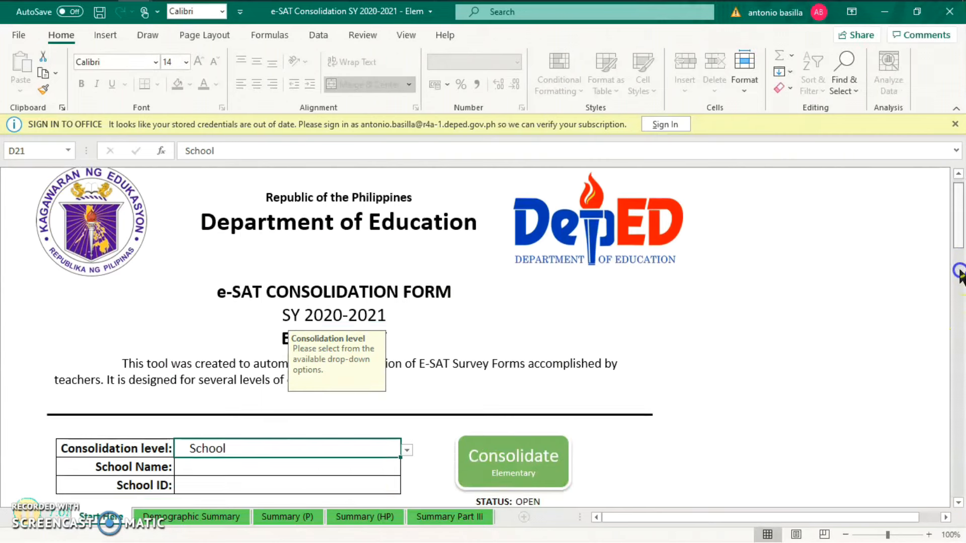
scroll(960, 274, "down", 5)
left_click_drag(953, 315, 955, 262)
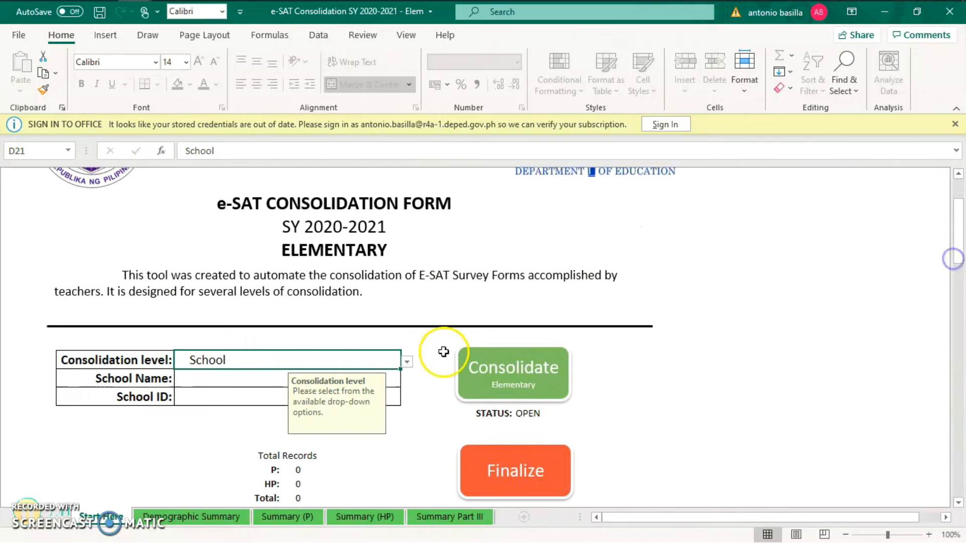
left_click(312, 357)
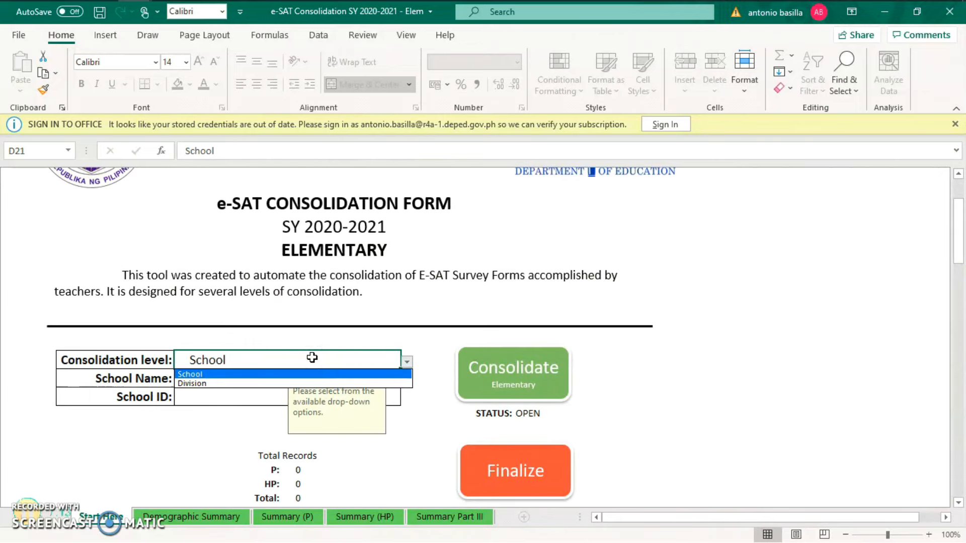
left_click(281, 383)
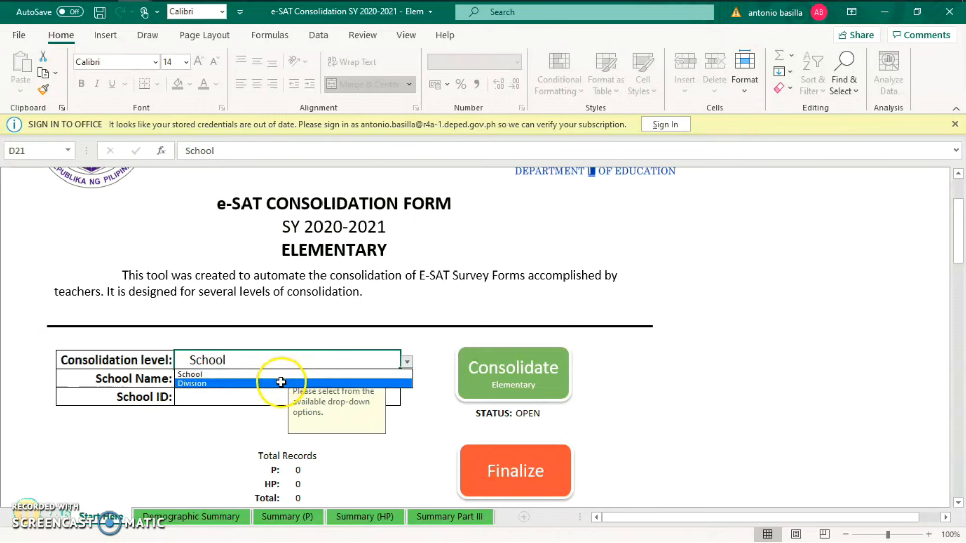
left_click(276, 375)
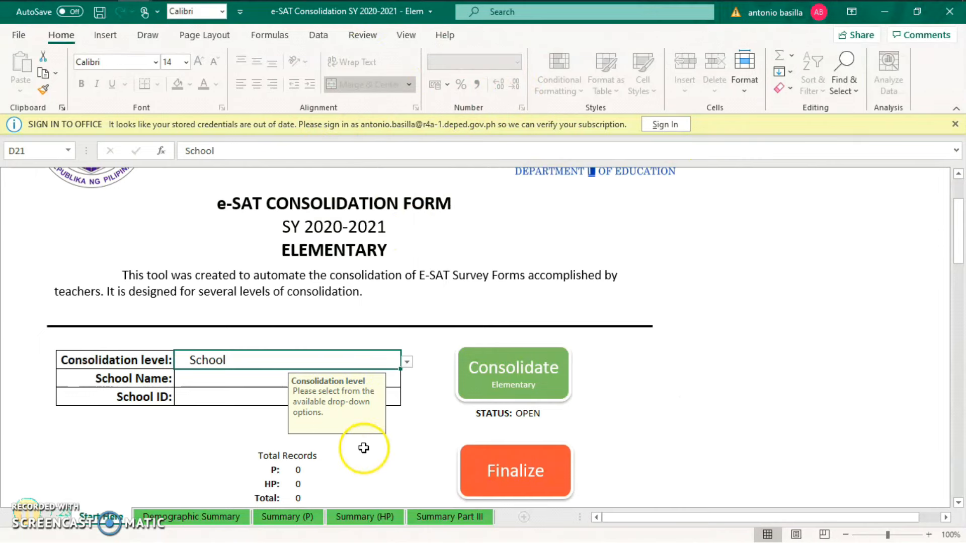
Enter Dalahican Elementary School as the school name and fill in the school's ID number below it.
left_click(234, 380)
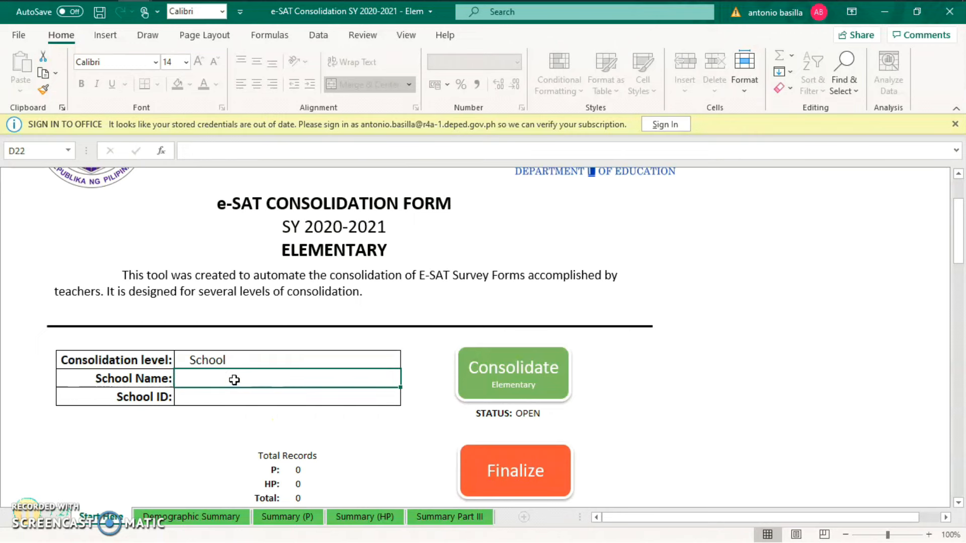
type("Dalahi")
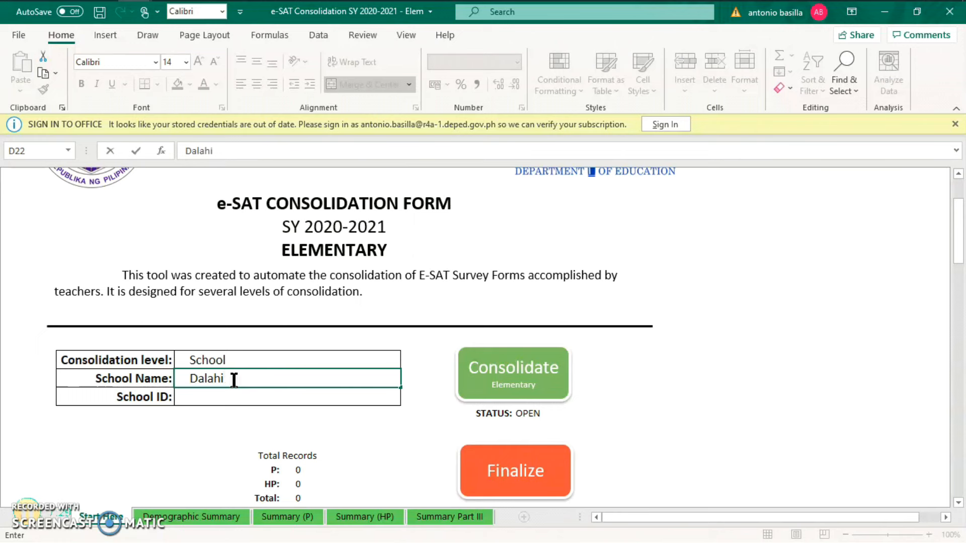
type("can")
left_click(265, 453)
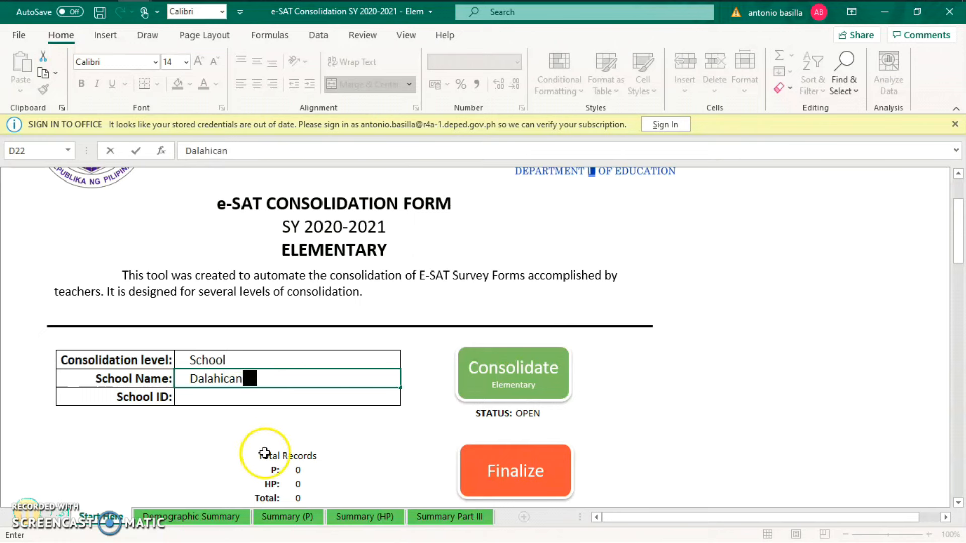
type("Ele")
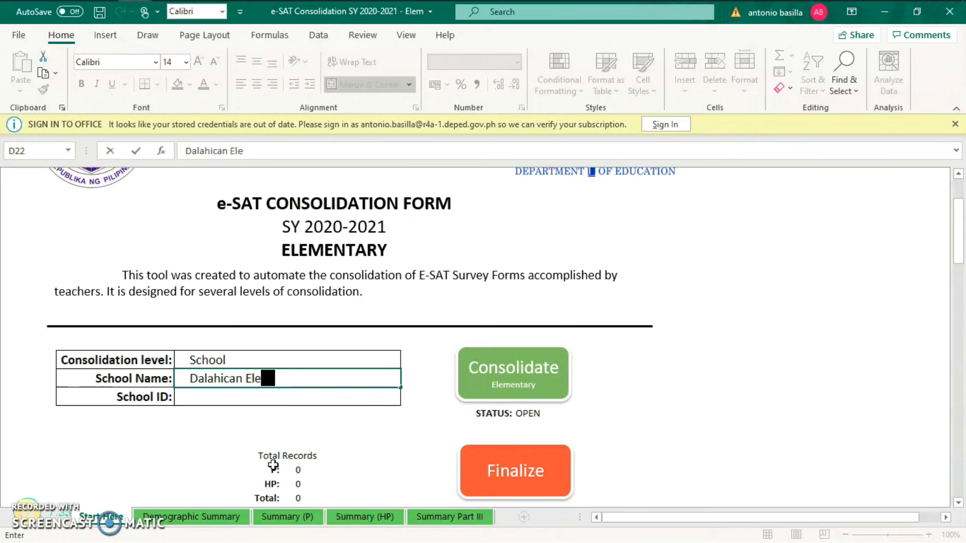
type("mentary School")
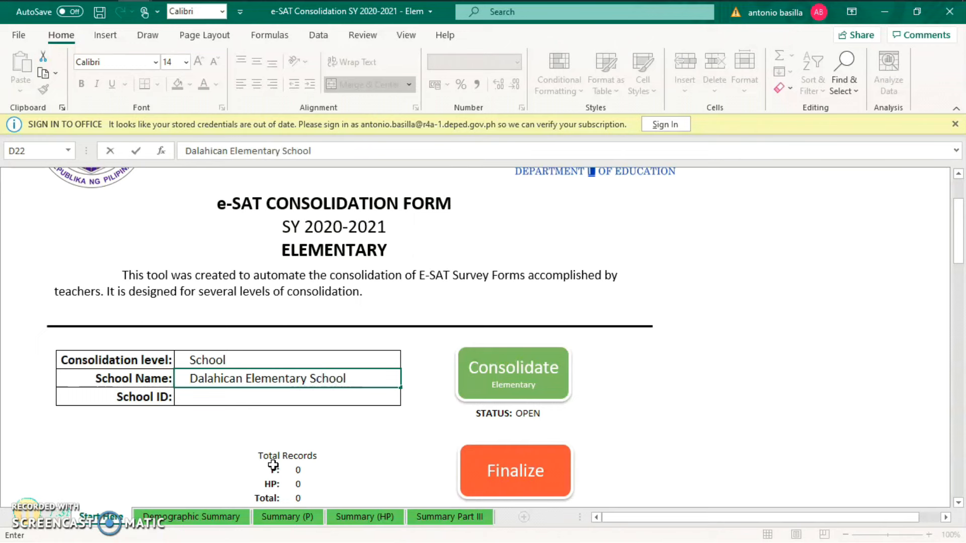
left_click(245, 405)
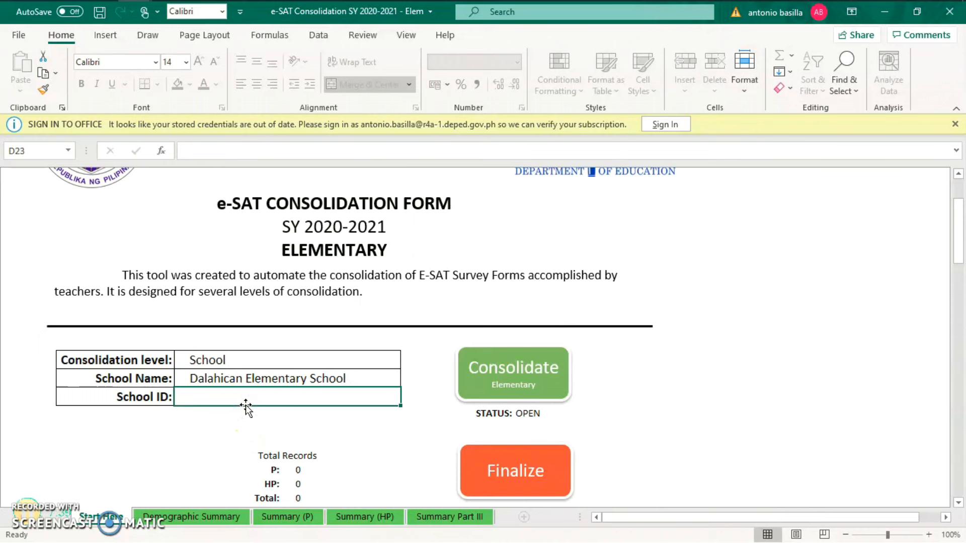
type("109635")
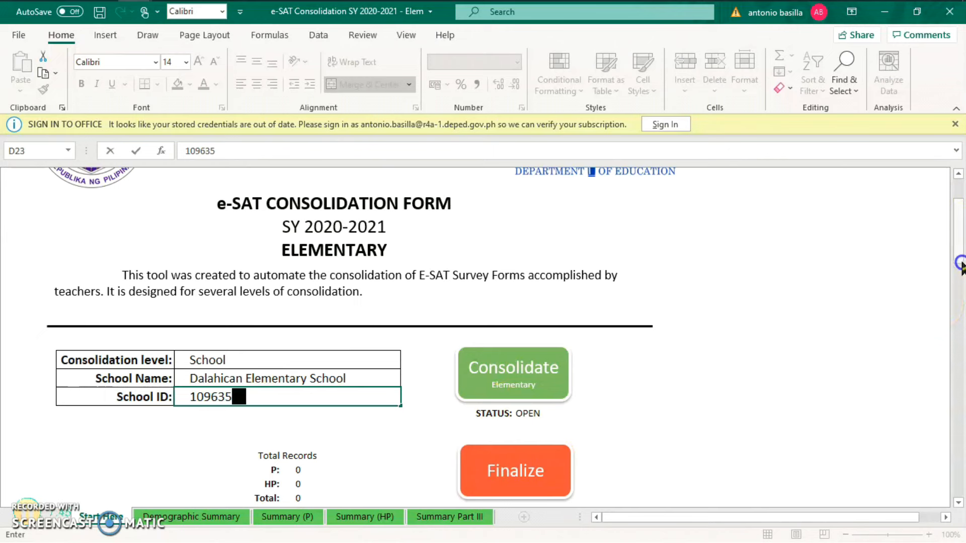
left_click_drag(961, 264, 958, 287)
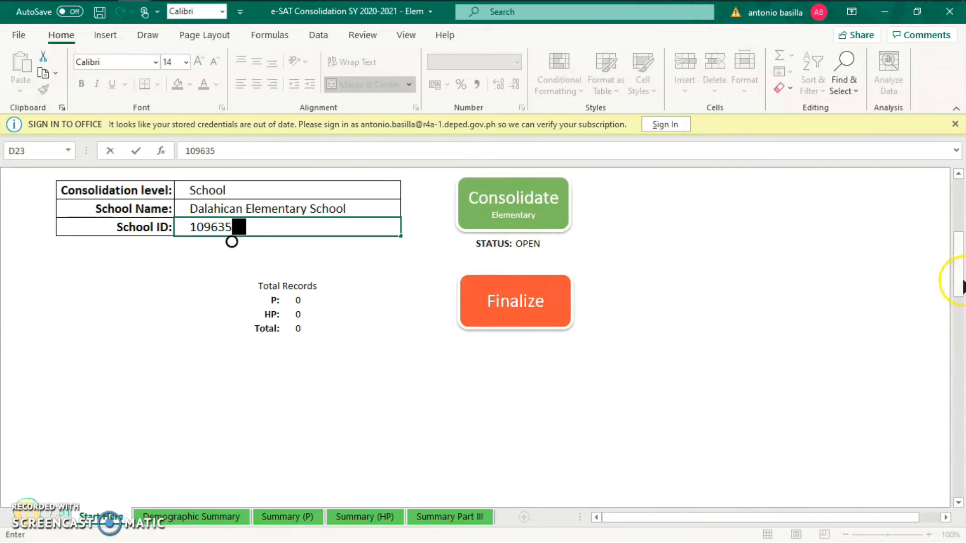
left_click_drag(963, 282, 957, 216)
scroll(956, 216, "down", 1)
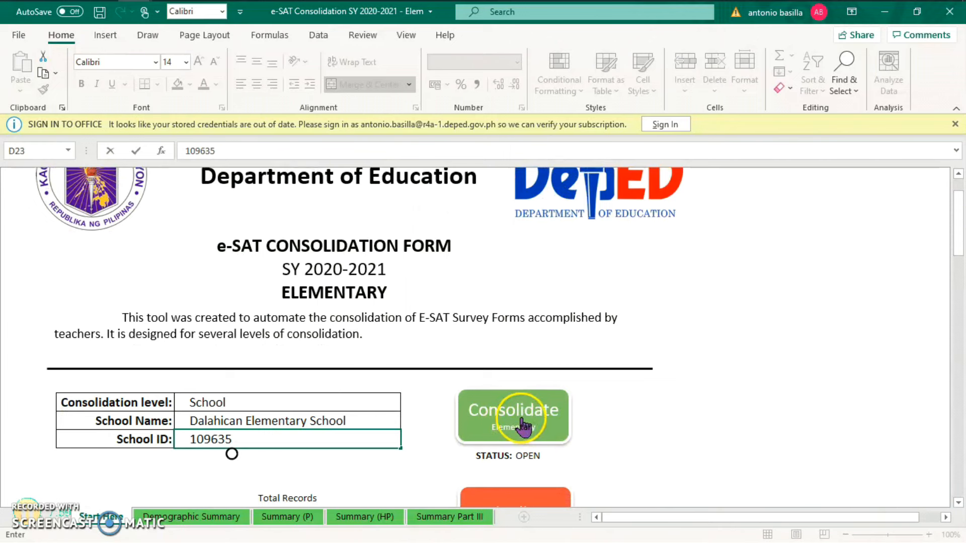
left_click(523, 427)
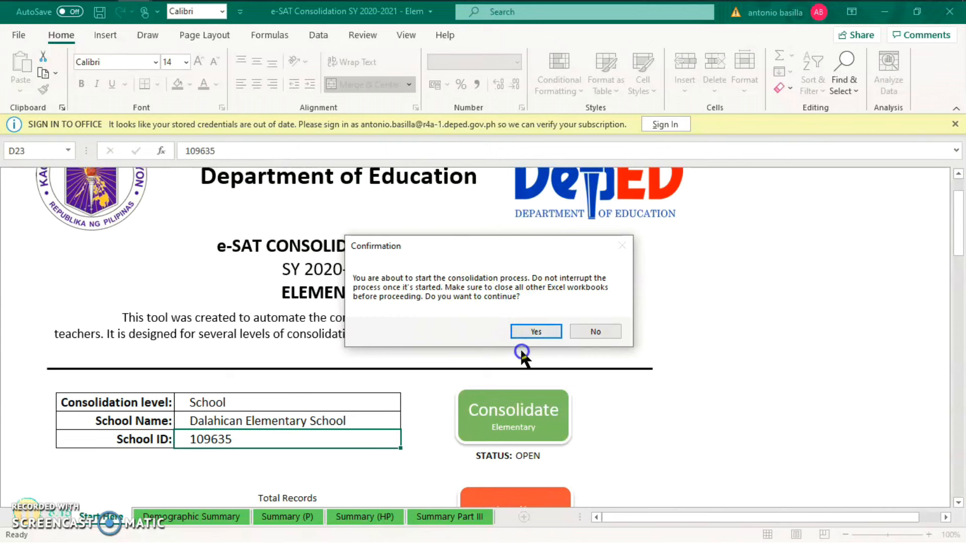
left_click(591, 334)
Close the other open workbook, DepEd Prescribed e-SAT SY 2020-2021, leaving only the consolidation form open.
mouse_move(221, 30)
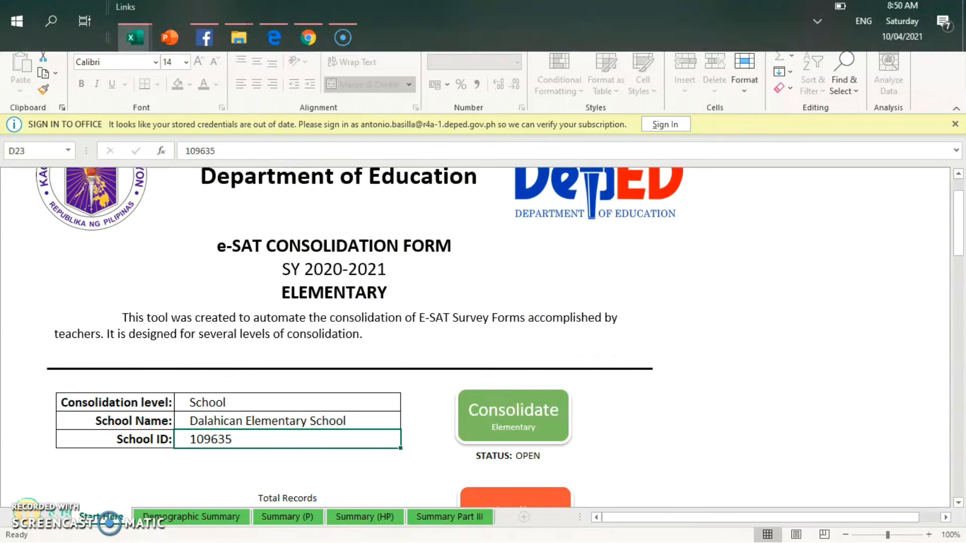
left_click(134, 46)
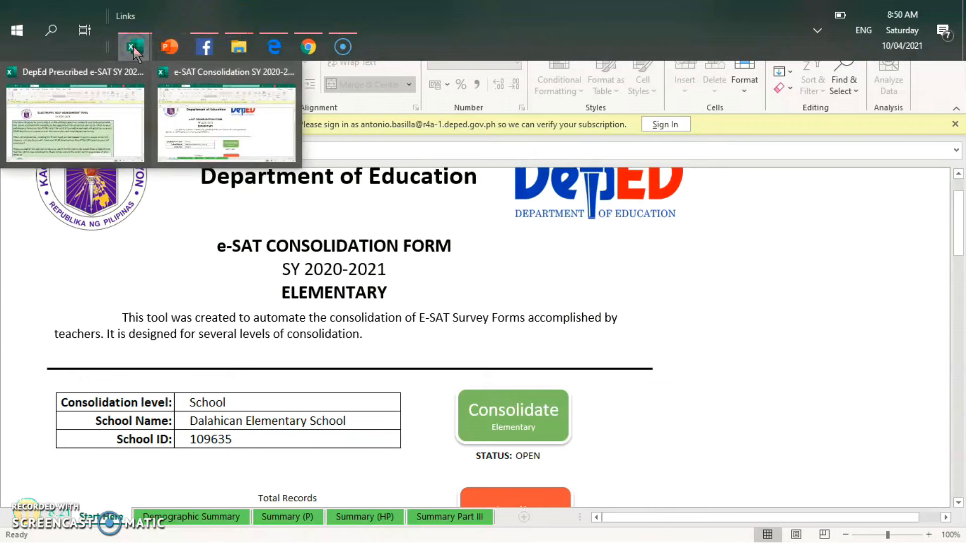
mouse_move(128, 82)
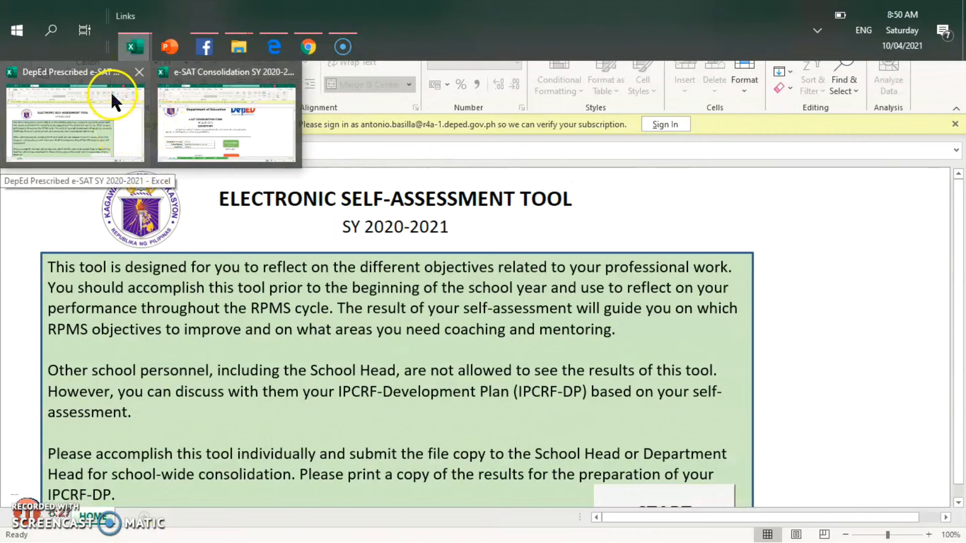
left_click(138, 73)
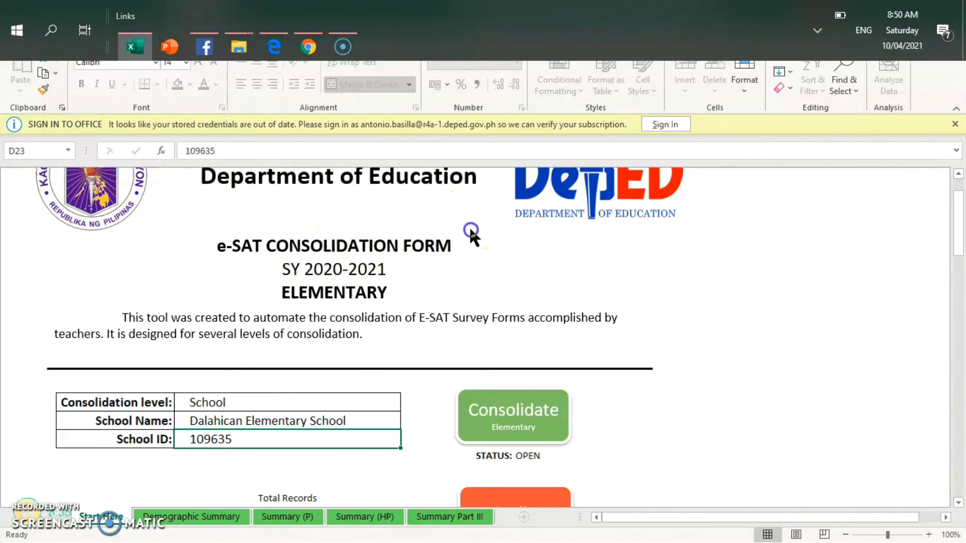
Try to consolidate the elementary e-SAT files at School level, confirming the start and dismissing the closing report.
left_click(499, 427)
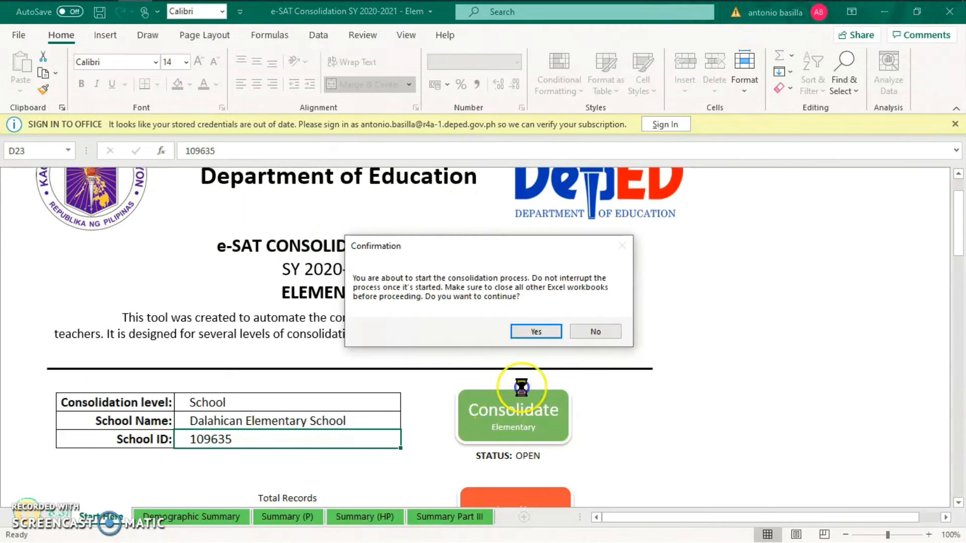
left_click(533, 332)
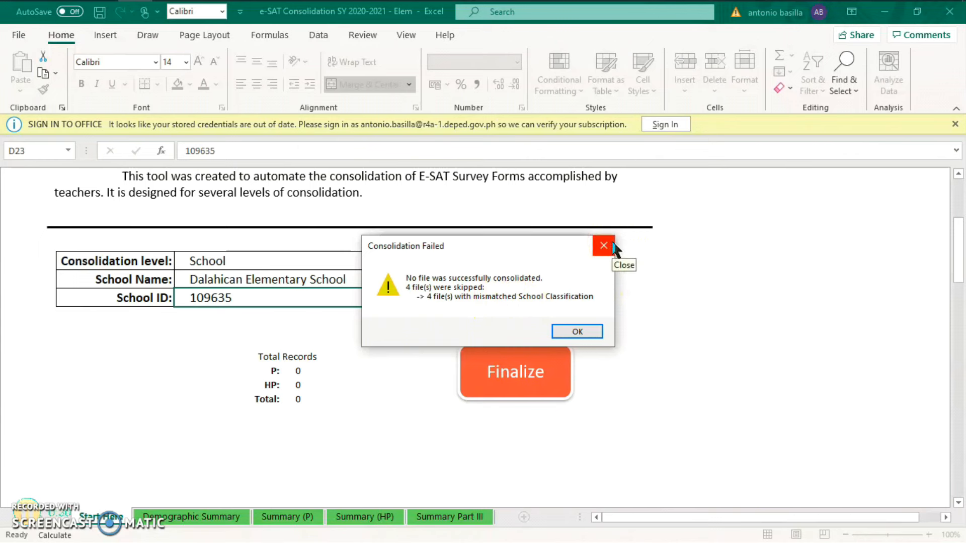
left_click(577, 332)
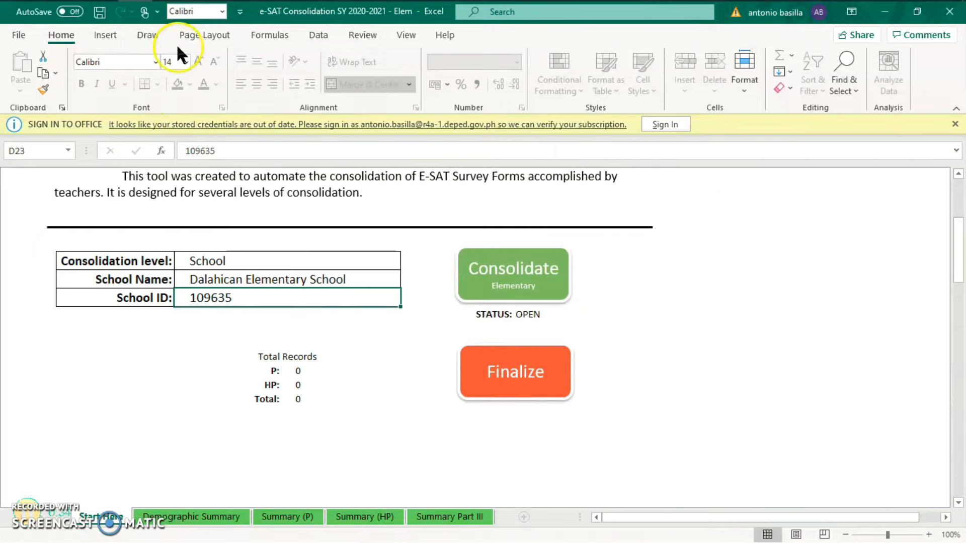
Switch to File Explorer, open the consolidation log Elem-2021-04-10-093634.log in the Elem folder, check why files were skipped, and close it.
mouse_move(137, 34)
left_click(238, 47)
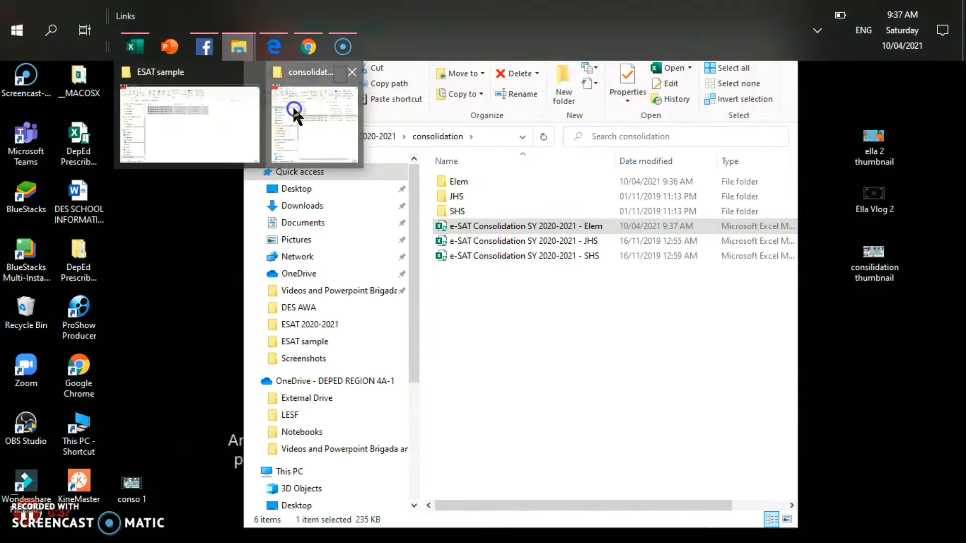
left_click(292, 105)
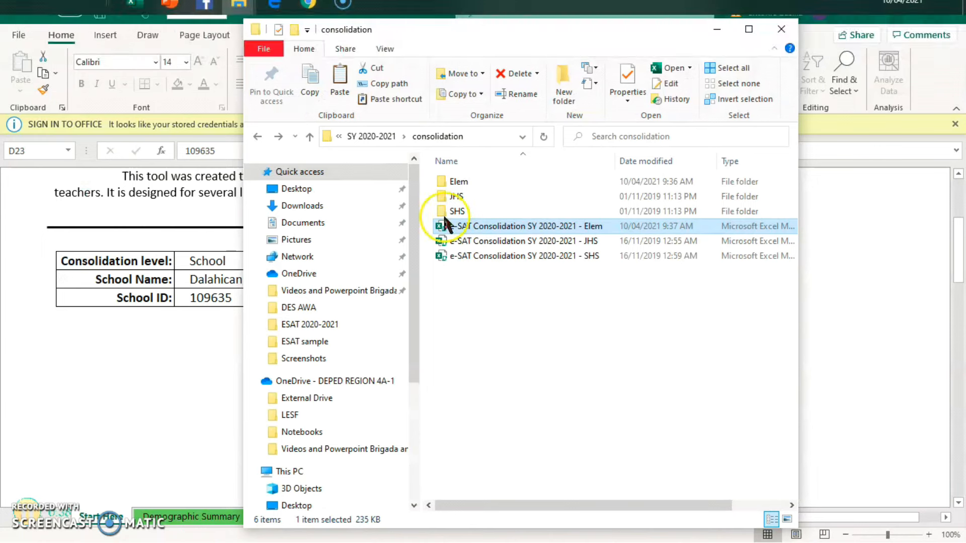
double_click(469, 180)
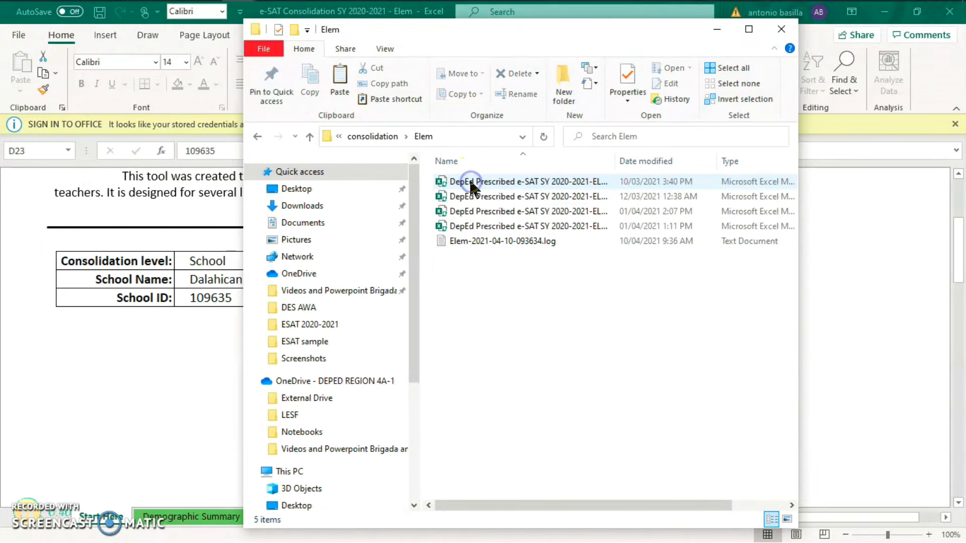
left_click(533, 242)
double_click(533, 243)
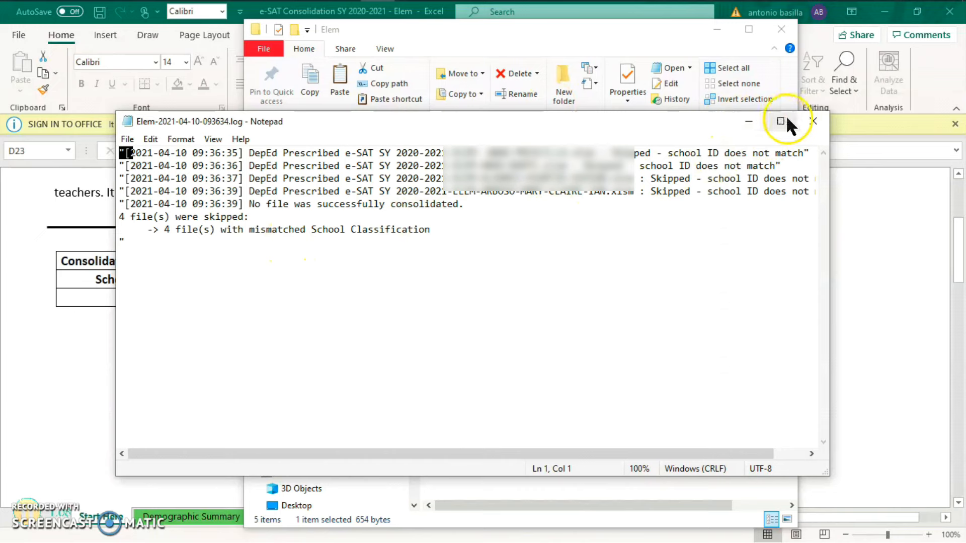
left_click(813, 121)
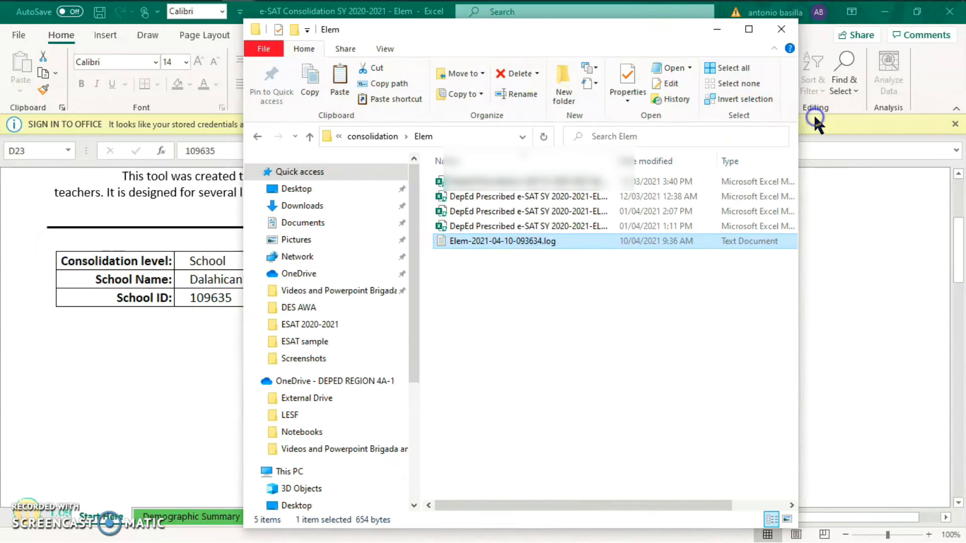
Delete the log file Elem-2021-04-10-093634.log from the Elem folder and return to the consolidation form.
right_click(455, 241)
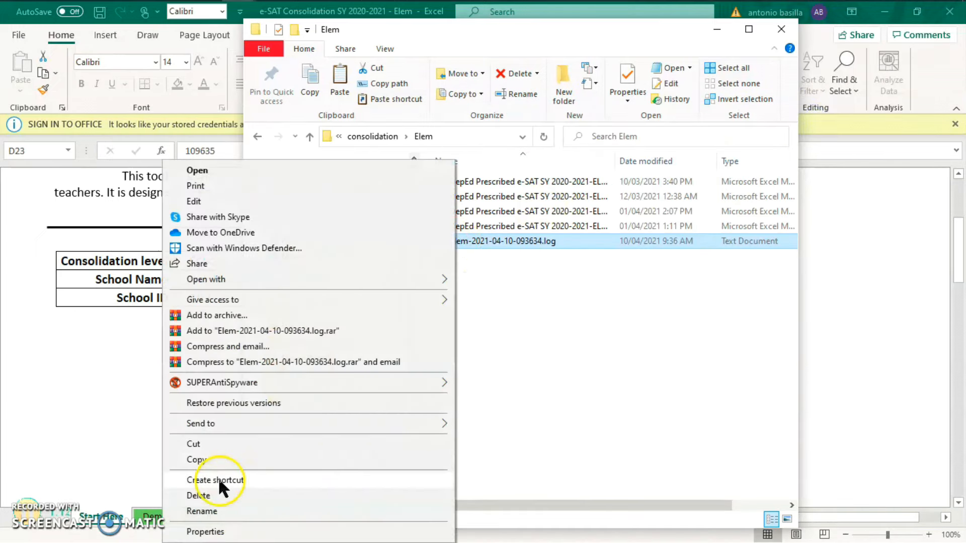
left_click(209, 496)
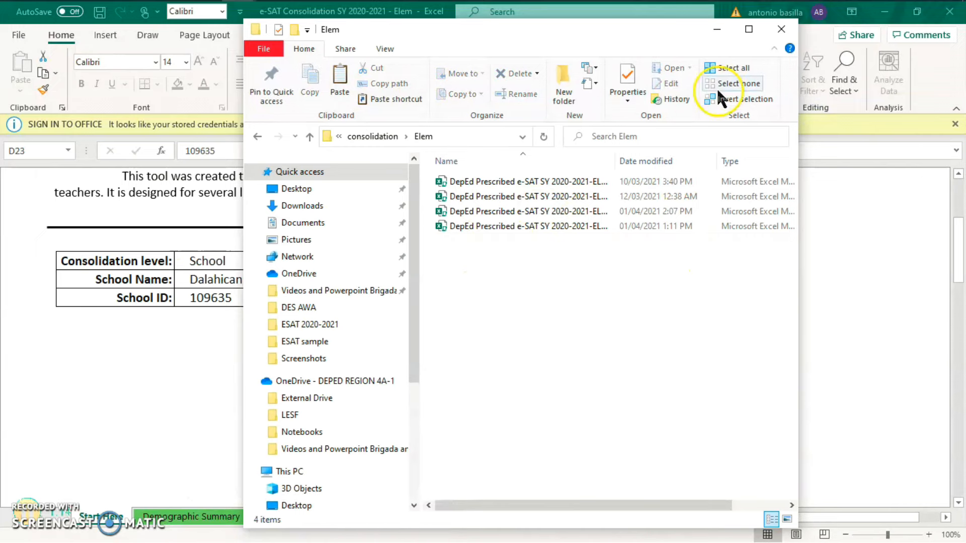
left_click(782, 28)
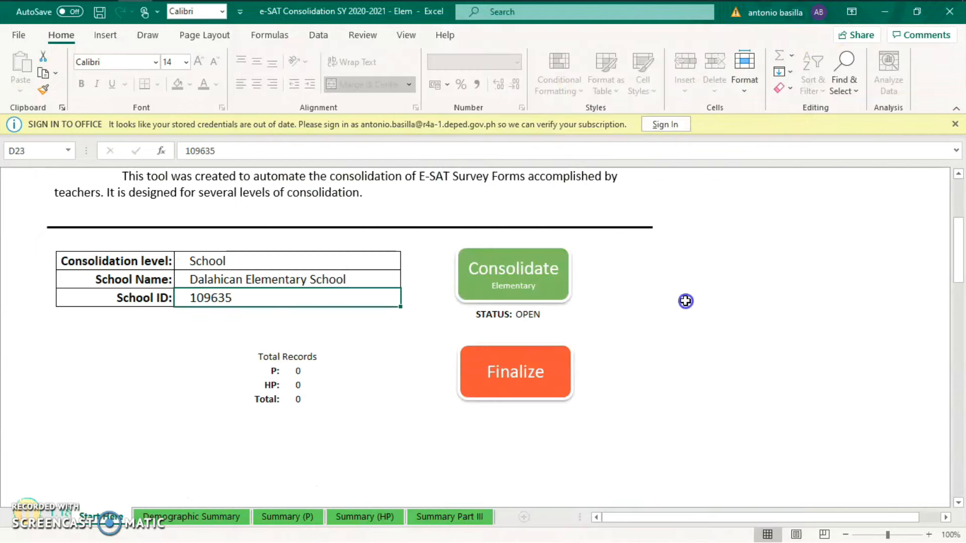
left_click_drag(959, 274, 956, 253)
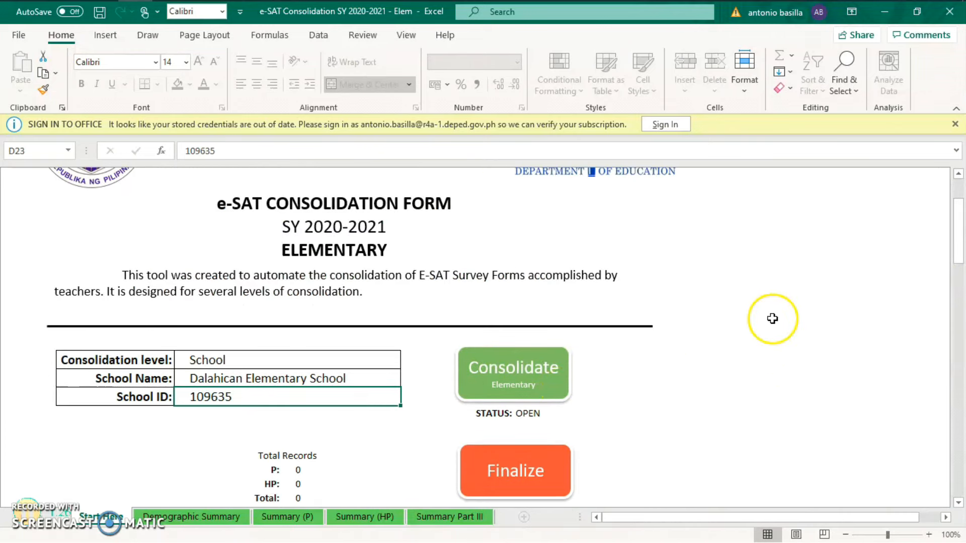
mouse_move(959, 251)
left_mouse_down()
mouse_move(956, 222)
mouse_move(956, 267)
left_mouse_up()
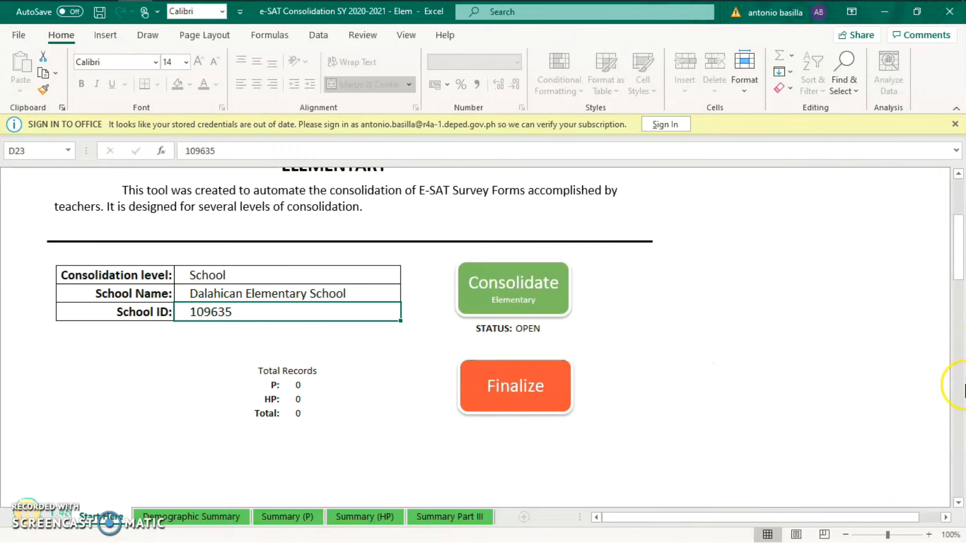
left_click_drag(961, 269, 958, 245)
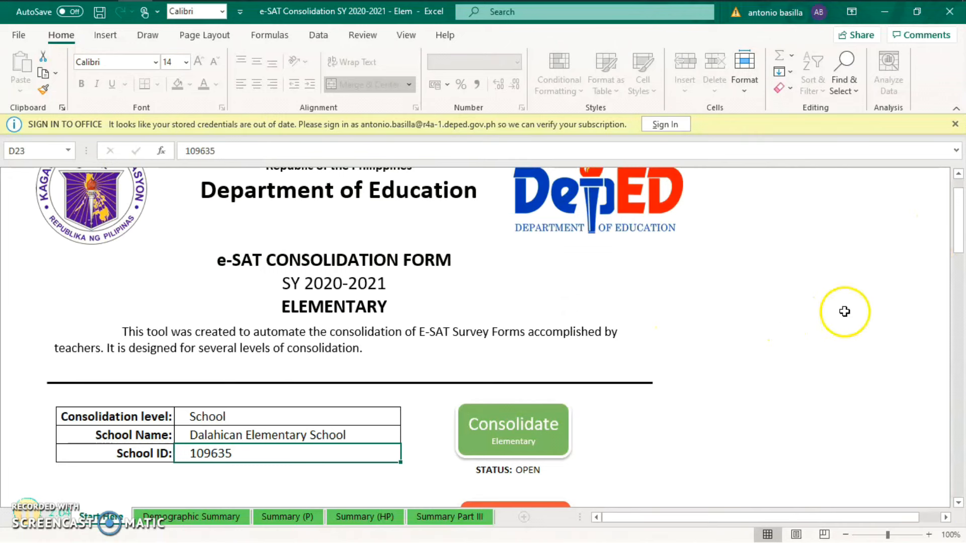
left_click_drag(962, 215, 960, 243)
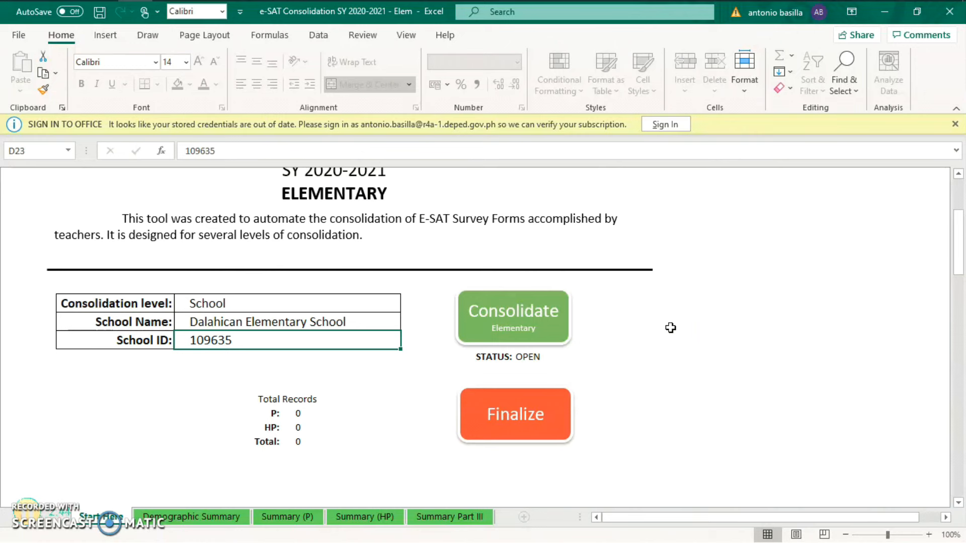
Set the consolidation level to Division and run the consolidation of the elementary e-SAT files, confirming the start.
left_click(253, 305)
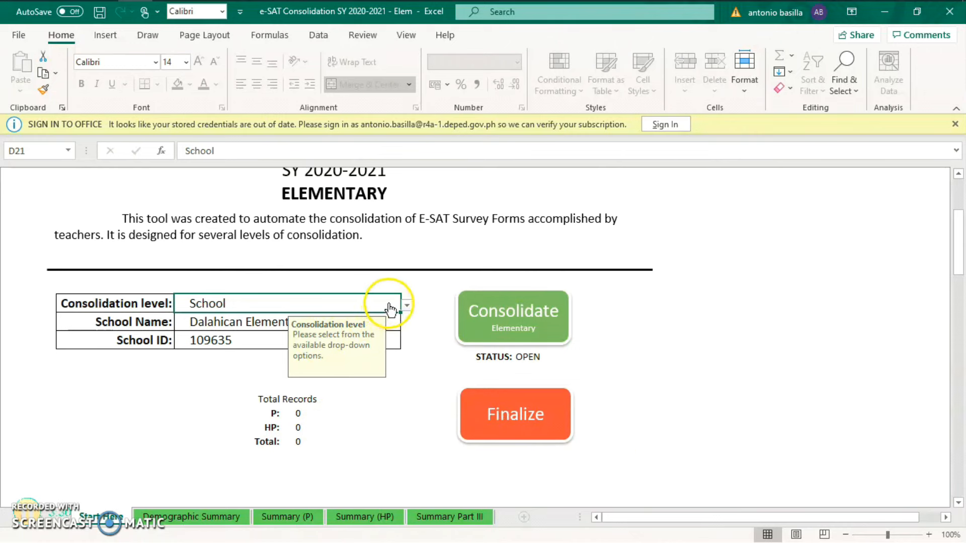
left_click(406, 308)
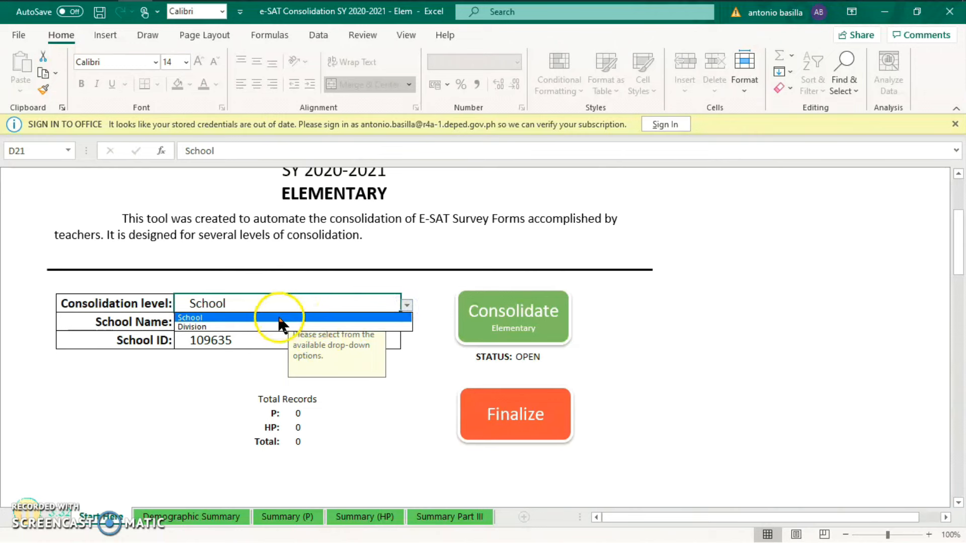
left_click(271, 327)
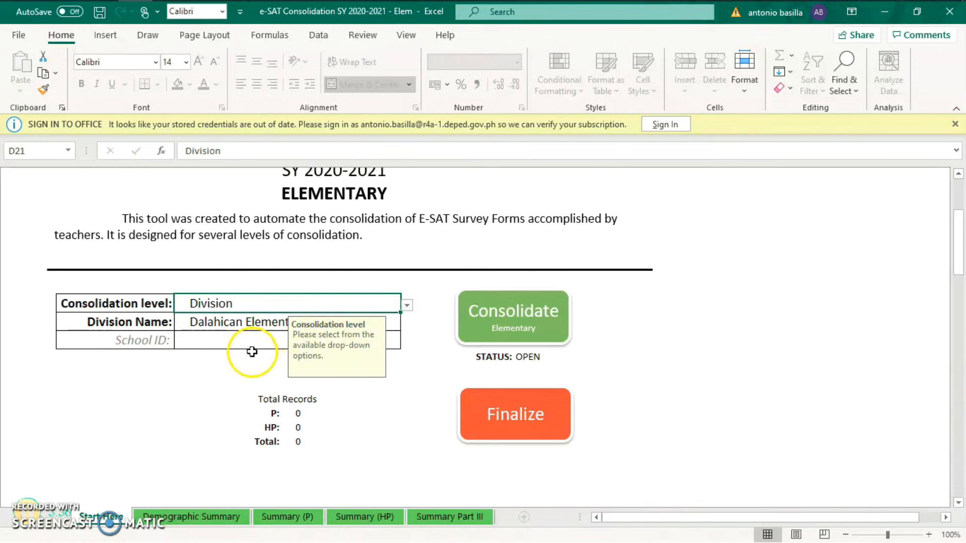
left_click(198, 342)
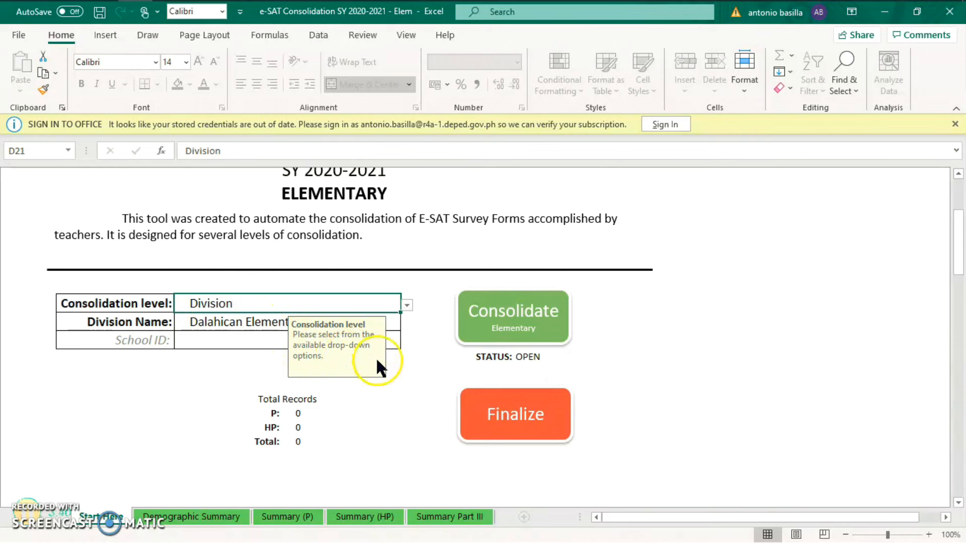
left_click(529, 330)
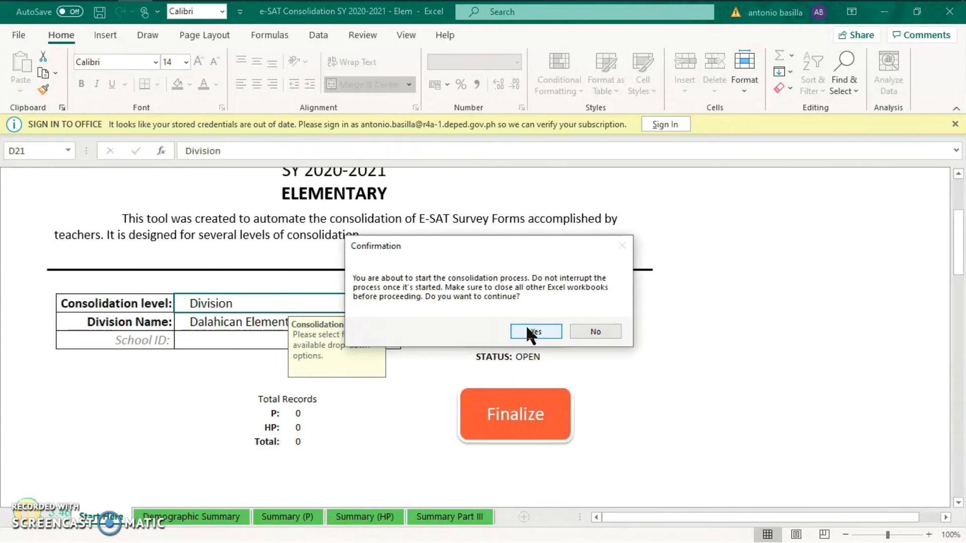
left_click(534, 332)
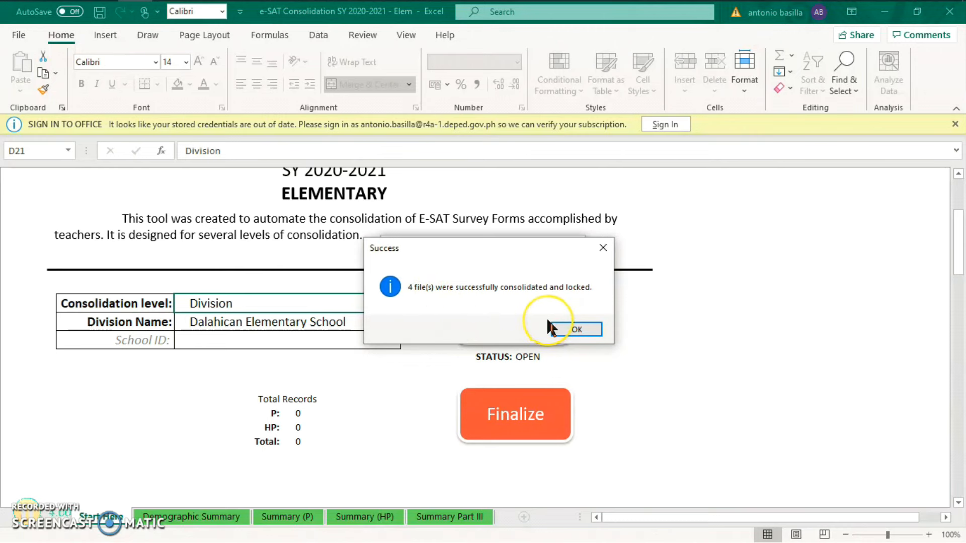
Dismiss the consolidation report and examine the consolidated data in the Demographic Summary sheet.
left_click(582, 330)
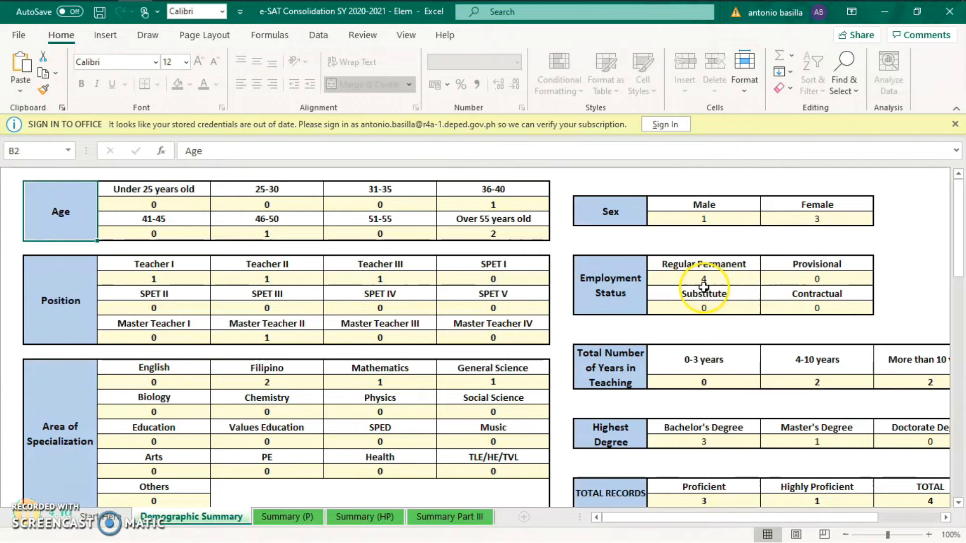
left_click(729, 282)
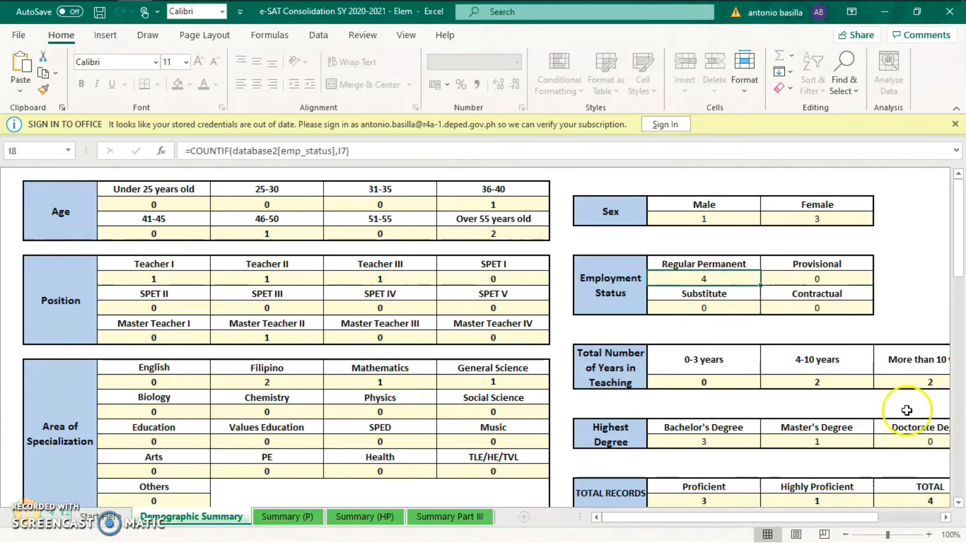
left_click_drag(957, 261, 945, 134)
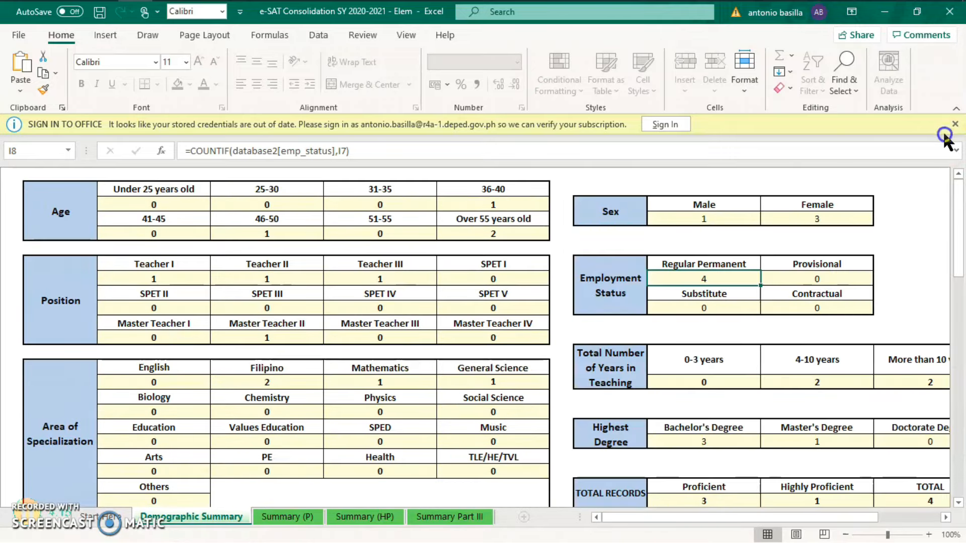
Examine the consolidated responses in the Summary (P), Summary (HP) and Summary Part III sheets, dismissing any warning.
left_click(275, 517)
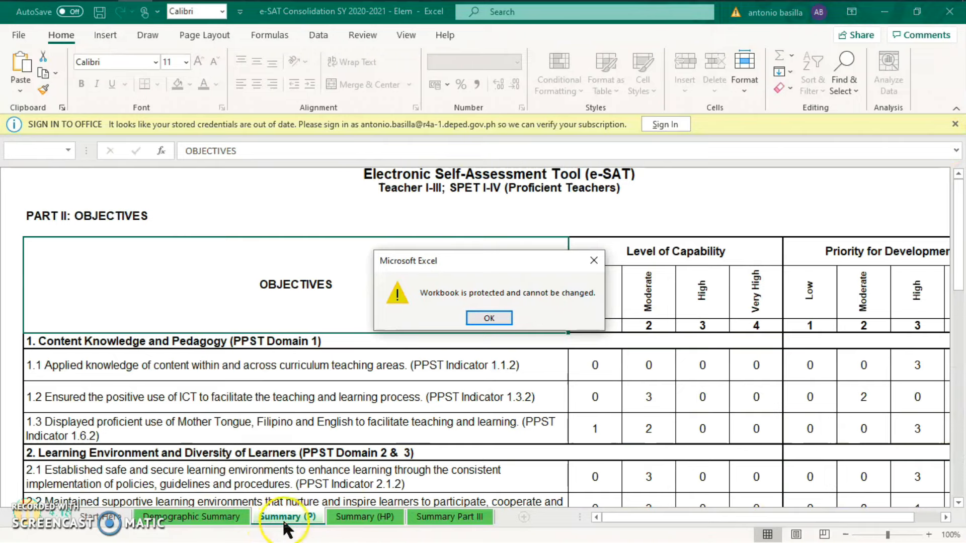
left_click(588, 267)
left_click(398, 517)
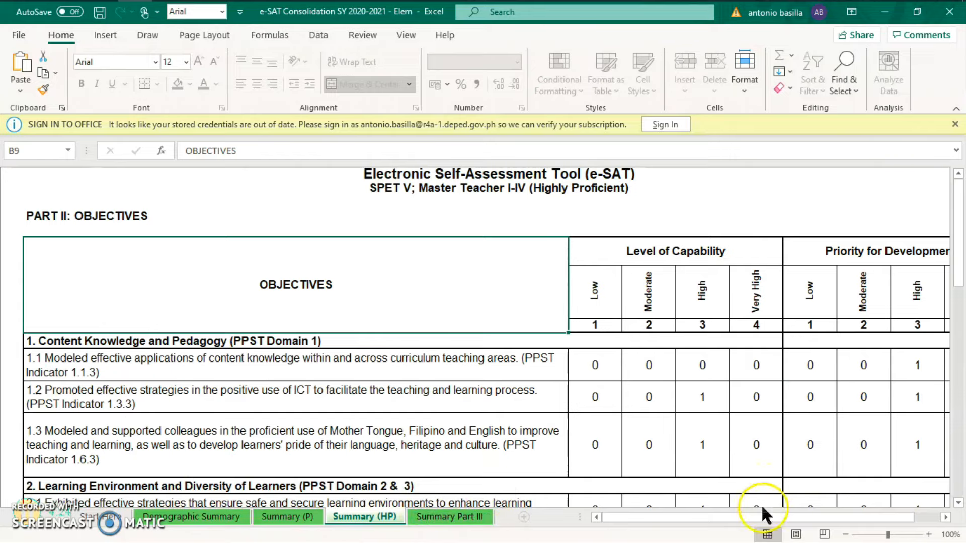
left_click_drag(756, 515, 832, 517)
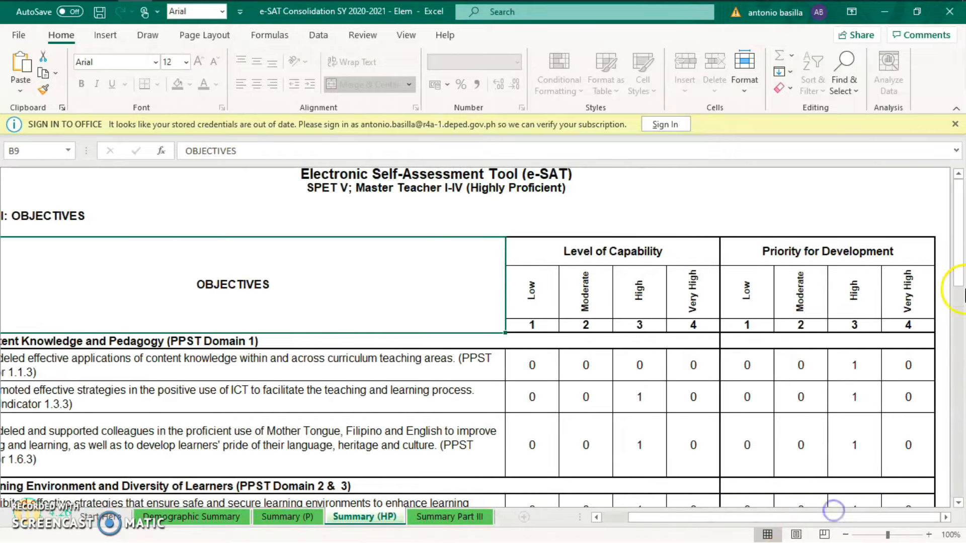
left_click_drag(955, 254, 554, 362)
left_click(468, 518)
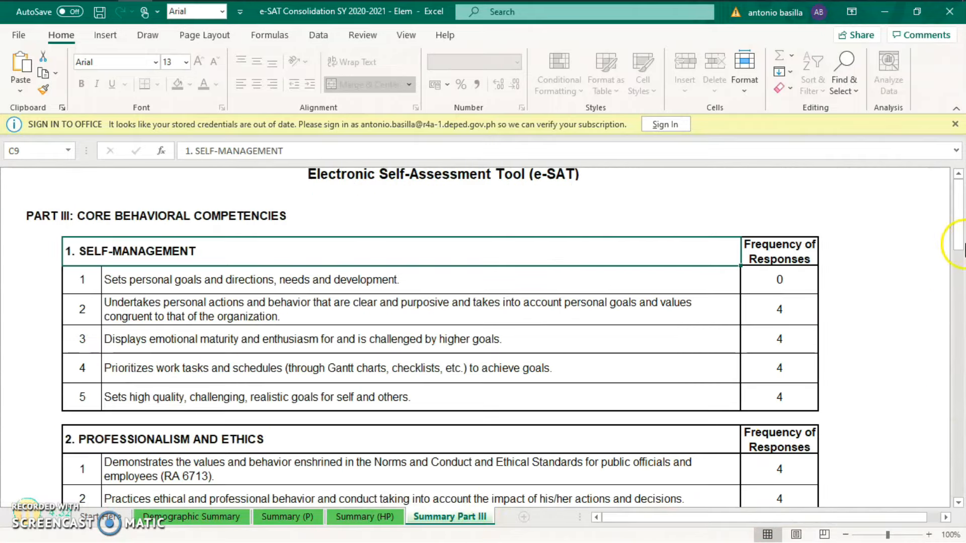
left_click_drag(960, 229, 959, 83)
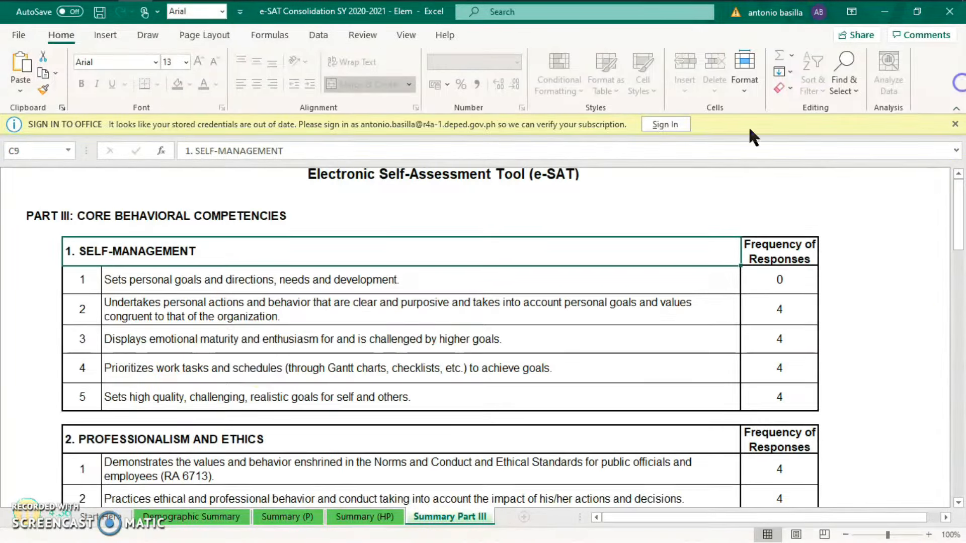
Return to the Start Here sheet, rechecking the summary sheets, and start finalizing the consolidation so the locking password can be set.
left_click(105, 518)
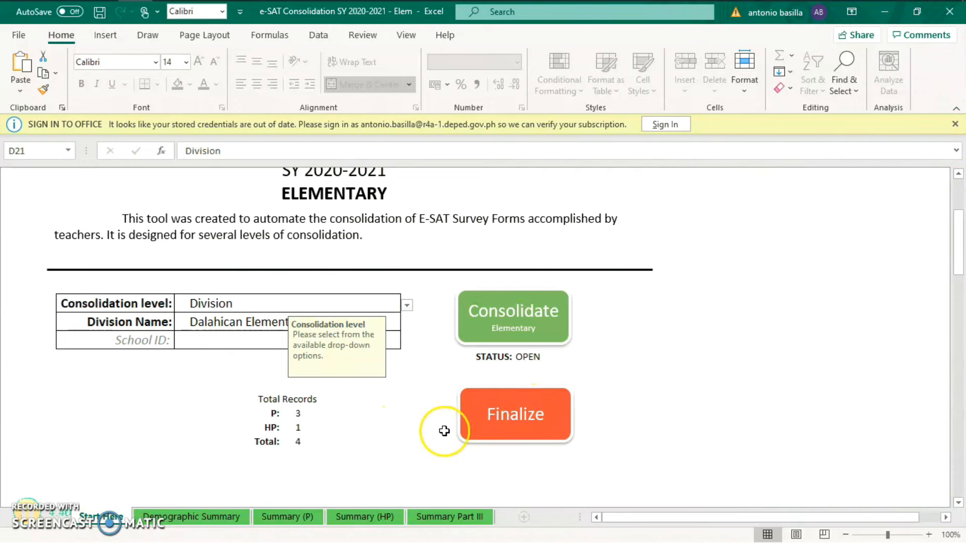
left_click(355, 518)
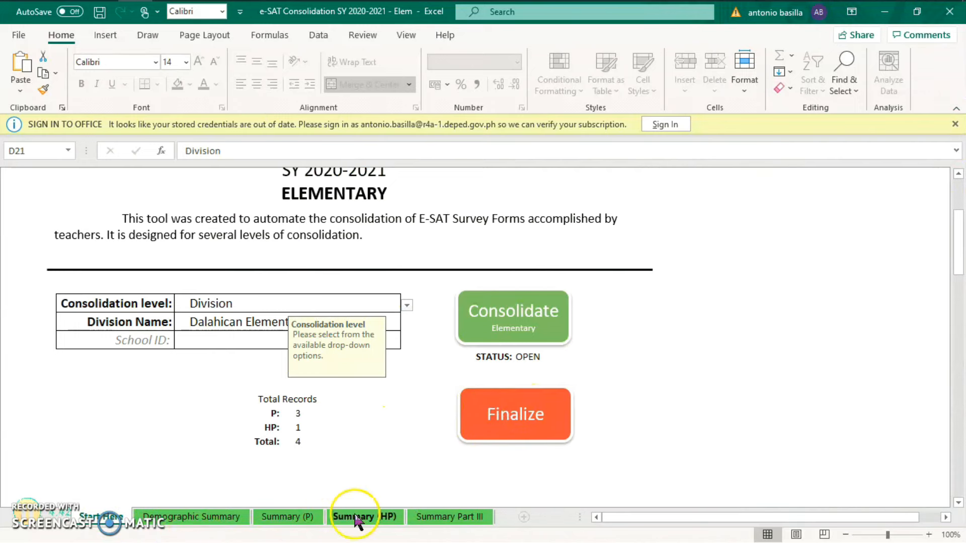
left_click(436, 521)
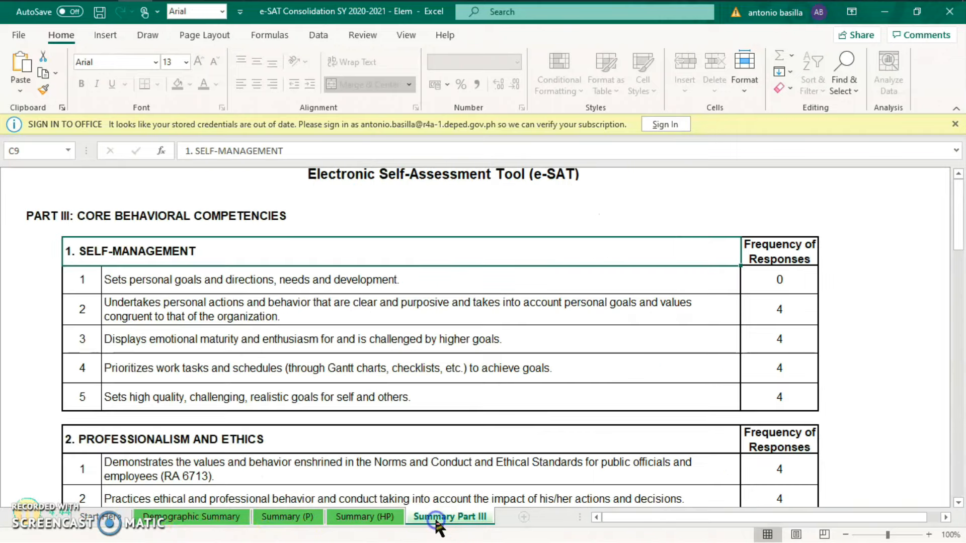
left_click(164, 523)
left_click(100, 519)
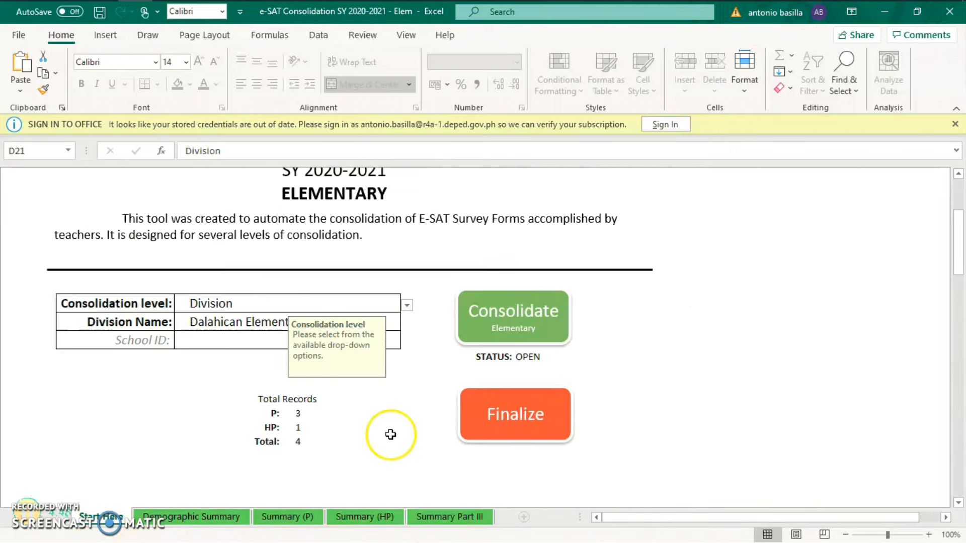
left_click(512, 422)
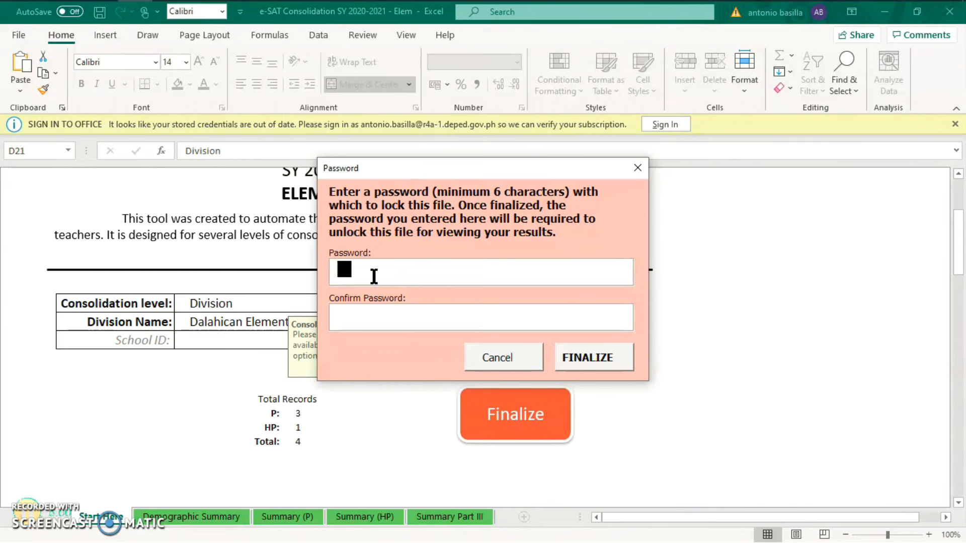
type("************")
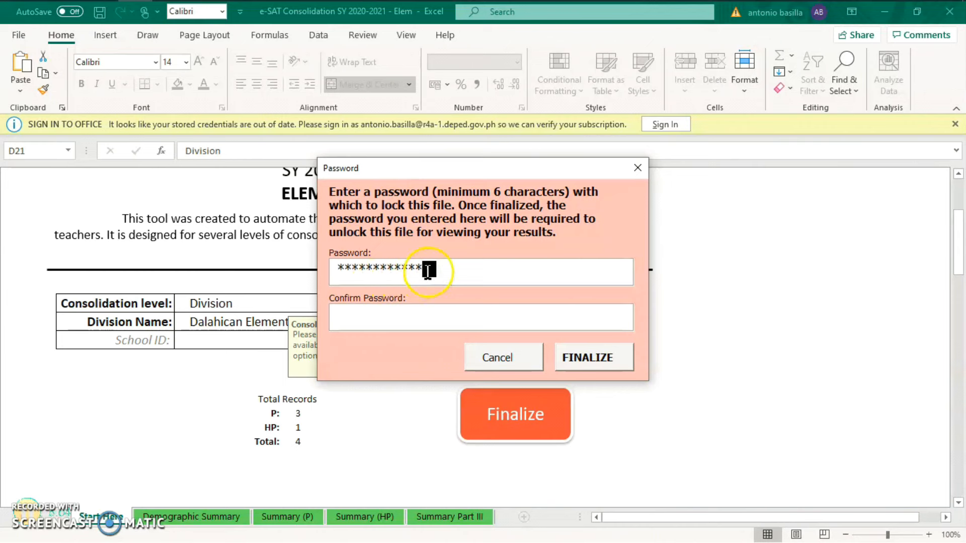
key("BackSpace")
key("BackSpace")
key("BackSpace")
key("BackSpace")
key("BackSpace")
key("BackSpace")
key("BackSpace")
key("BackSpace")
key("BackSpace")
key("BackSpace")
key("BackSpace")
key("BackSpace")
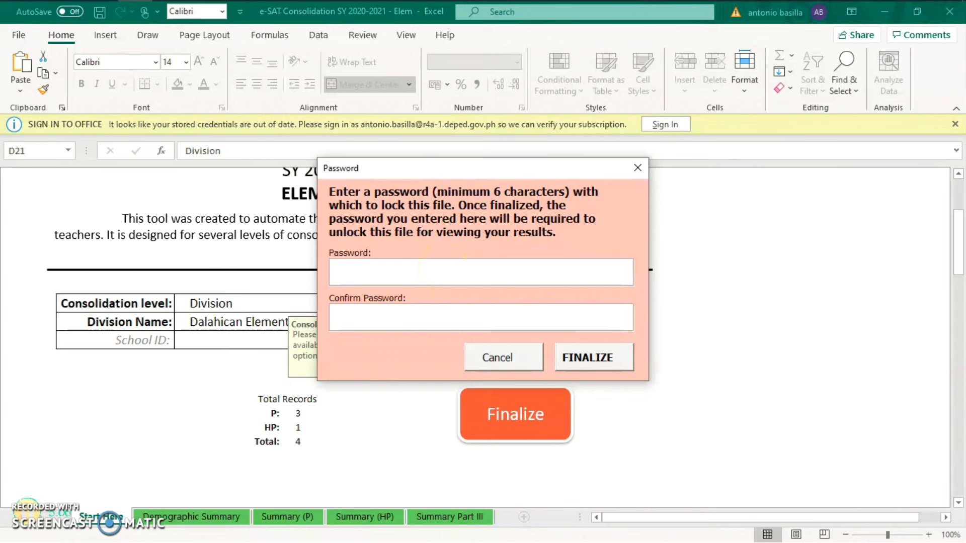
Enter the file-locking password, repeat it in the confirmation field, and finalize the elementary consolidation.
type("************")
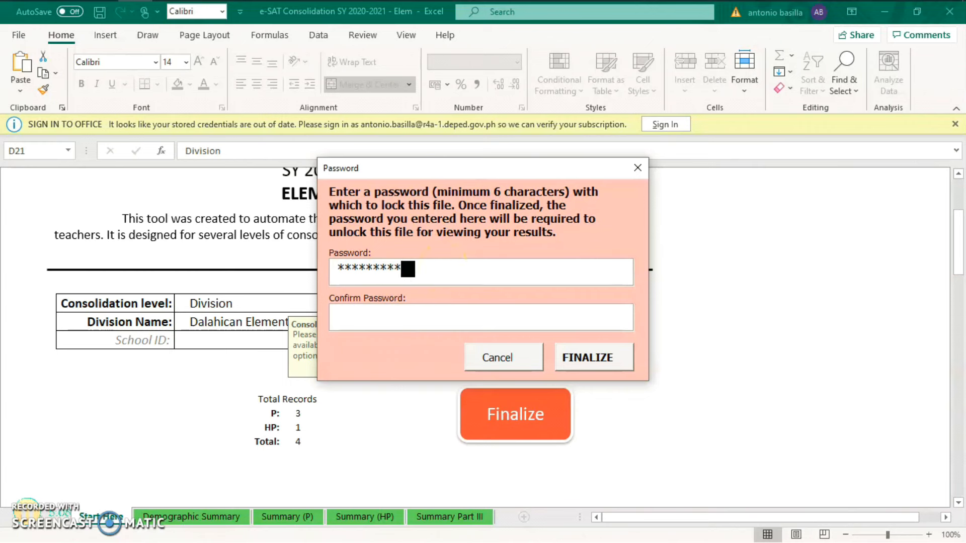
left_click(429, 316)
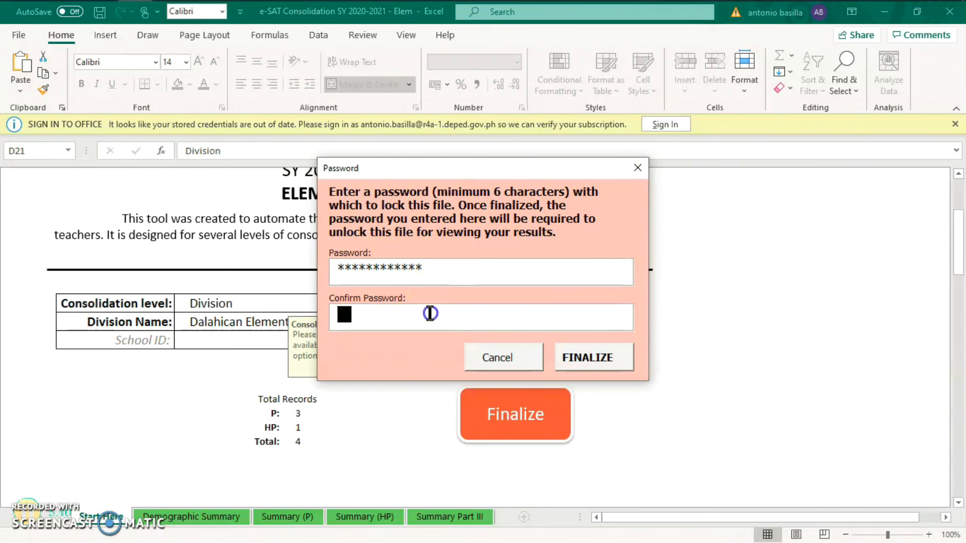
type("************")
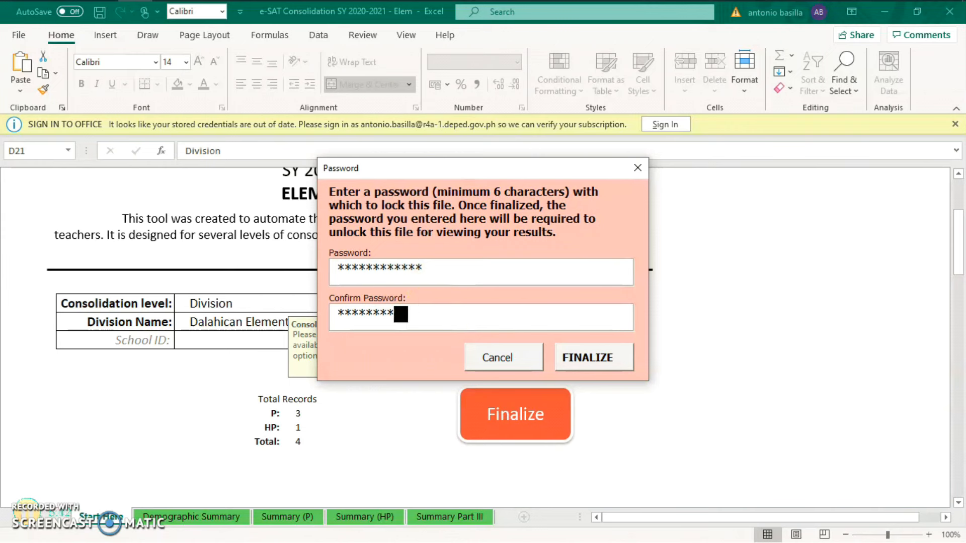
left_click(606, 361)
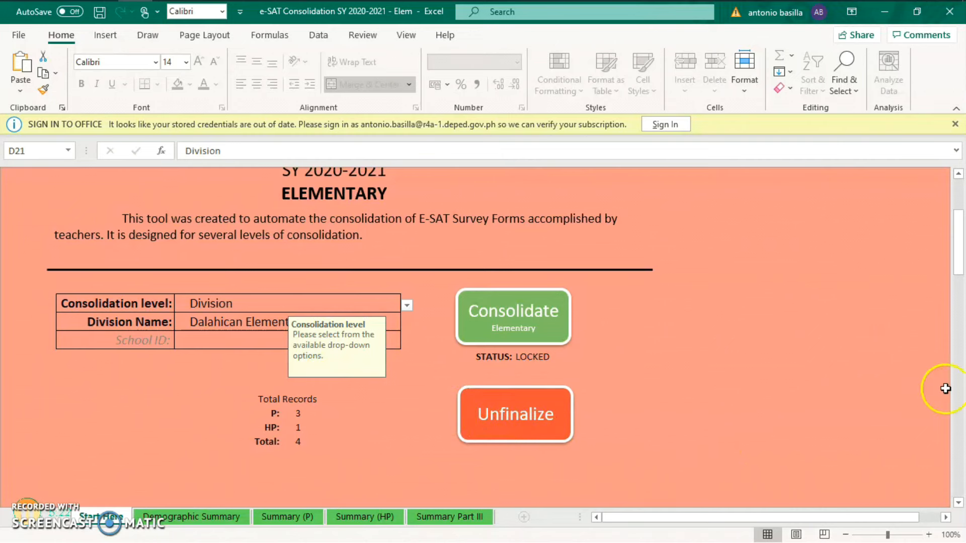
mouse_move(959, 266)
left_mouse_down()
mouse_move(960, 206)
mouse_move(961, 248)
left_mouse_up()
left_click_drag(958, 263, 958, 227)
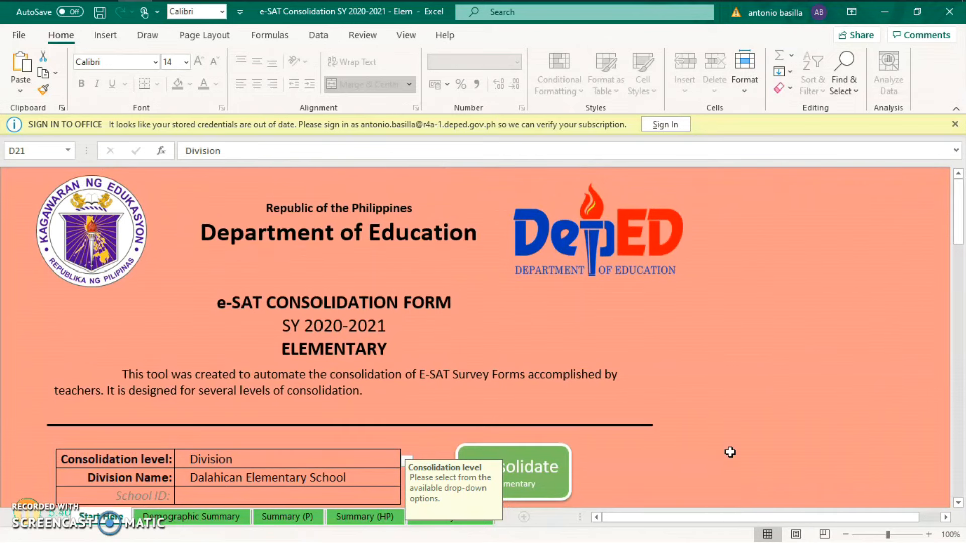
left_click(704, 381)
mouse_move(959, 201)
left_mouse_down()
mouse_move(959, 247)
mouse_move(959, 220)
left_mouse_up()
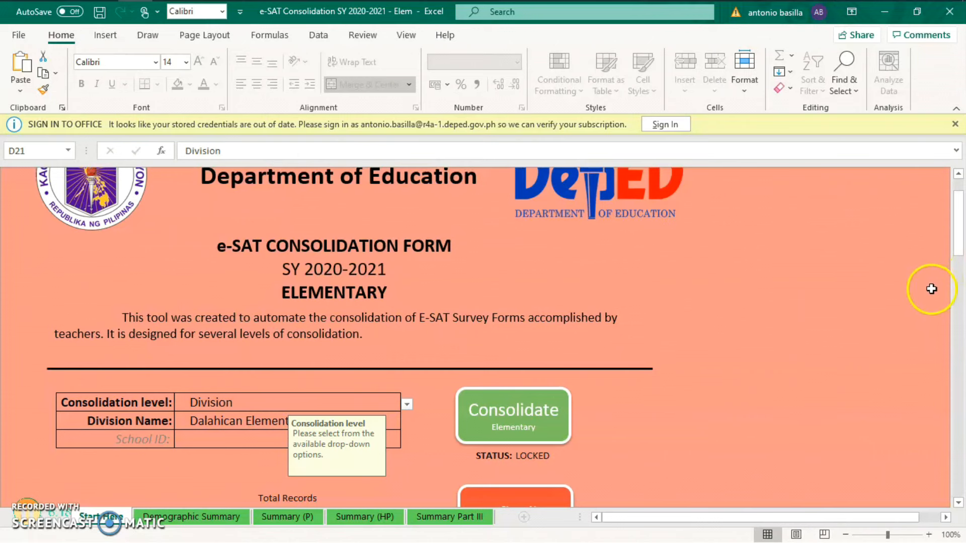
mouse_move(961, 240)
left_mouse_down()
mouse_move(957, 276)
mouse_move(954, 223)
mouse_move(963, 241)
left_mouse_up()
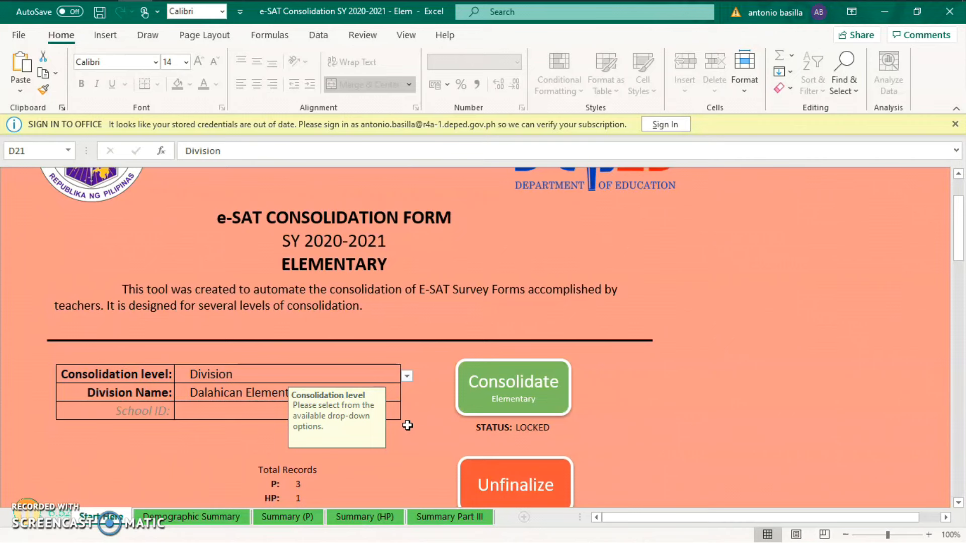
left_click(465, 405)
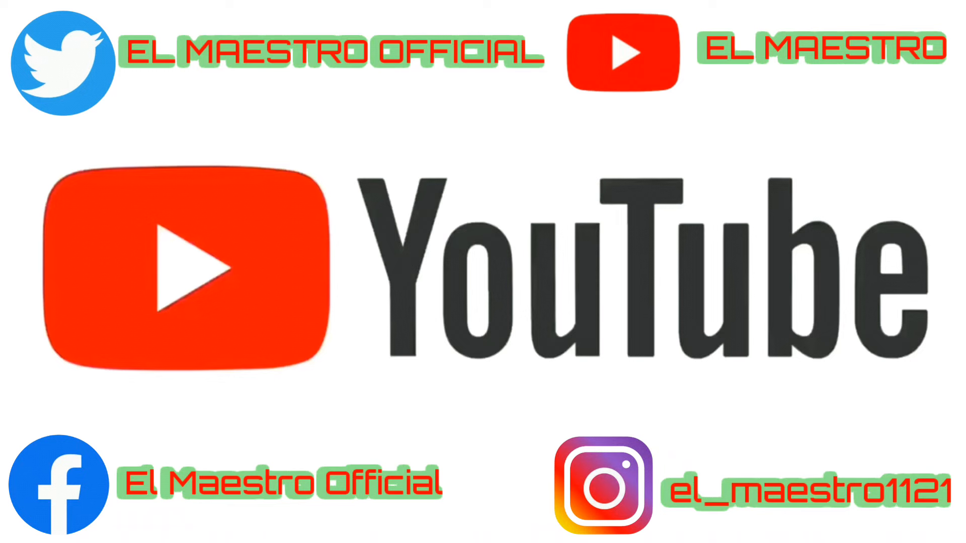